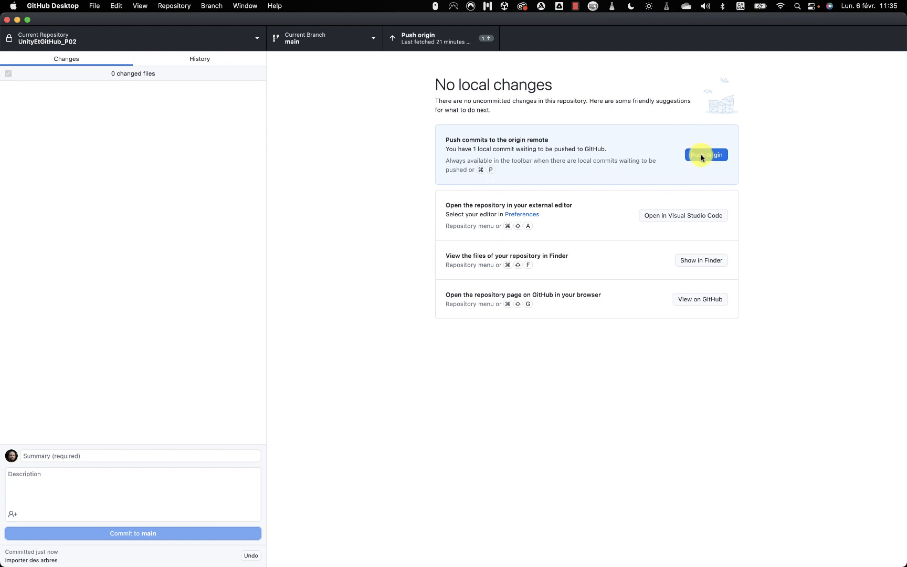
# Push the pending commit to the origin remote, and view the Unity scene and the branching diagram in Chrome.
pyautogui.click(704, 154)
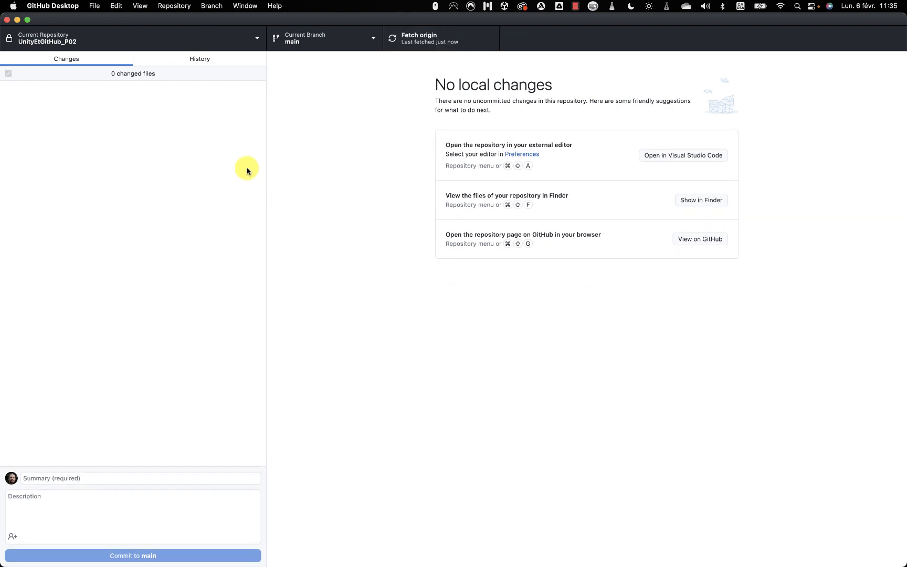
pyautogui.press('super+Tab')
pyautogui.press('super+Tab')
pyautogui.press('super+Tab')
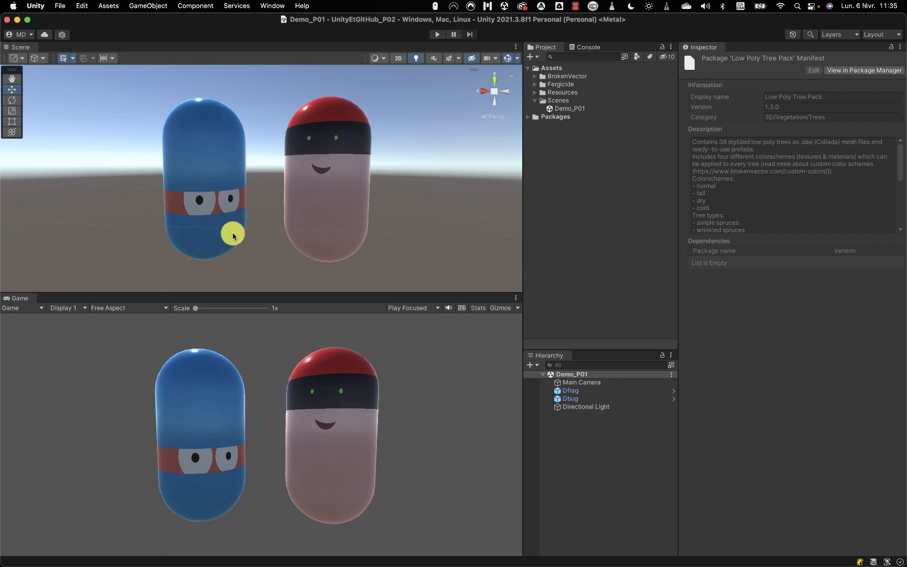
pyautogui.press('super+Tab')
pyautogui.press('super+Tab')
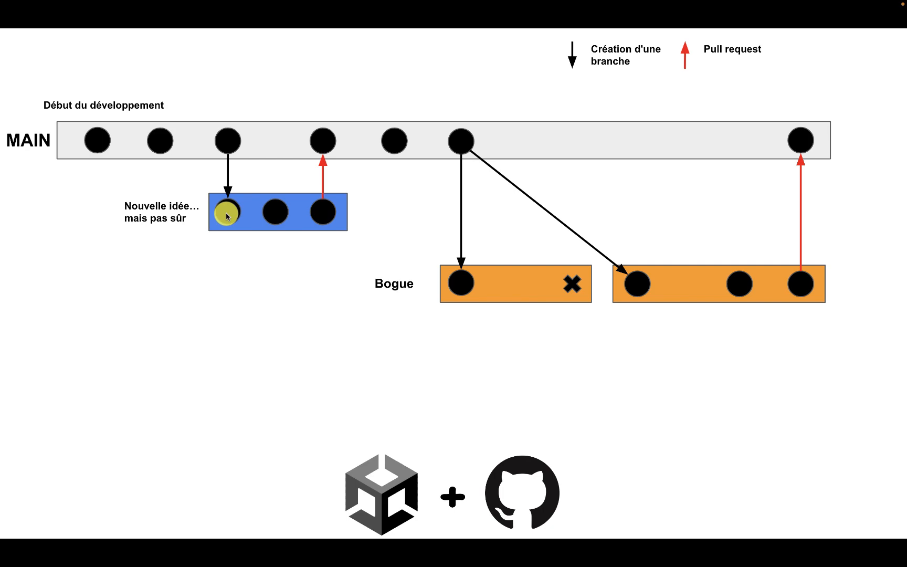
# Switch to GitHub Desktop, create a branch from main with the name "Test ajout decor" and show the branch list.
pyautogui.press('super+Tab')
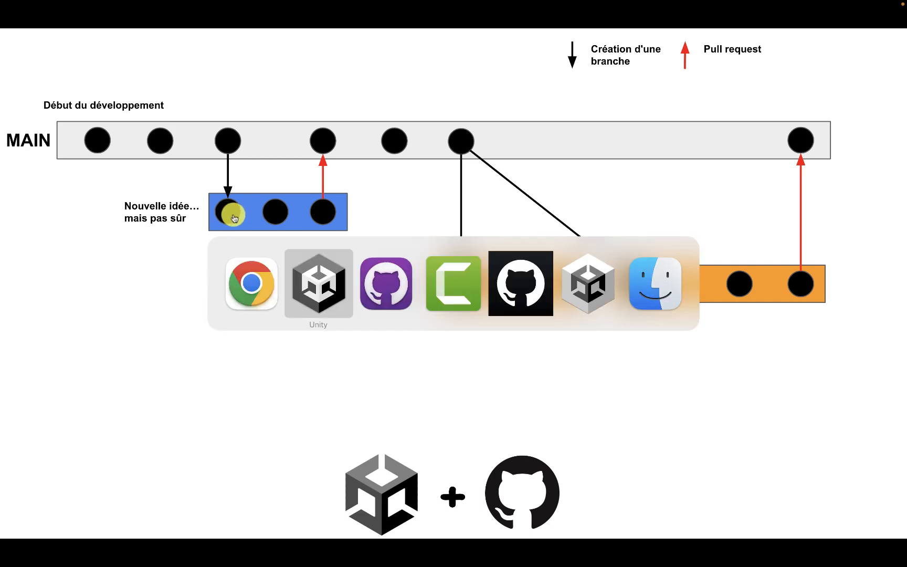
pyautogui.press('super+Tab')
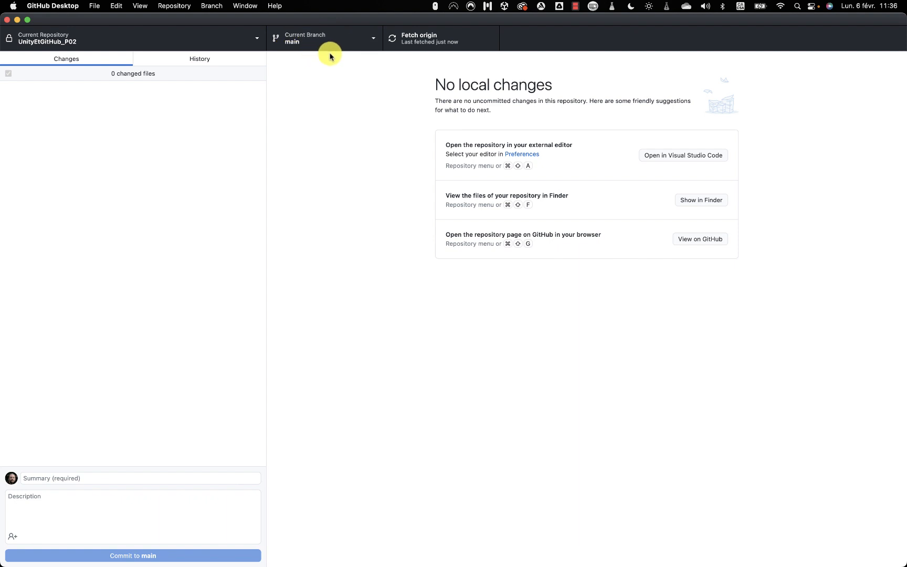
pyautogui.click(372, 42)
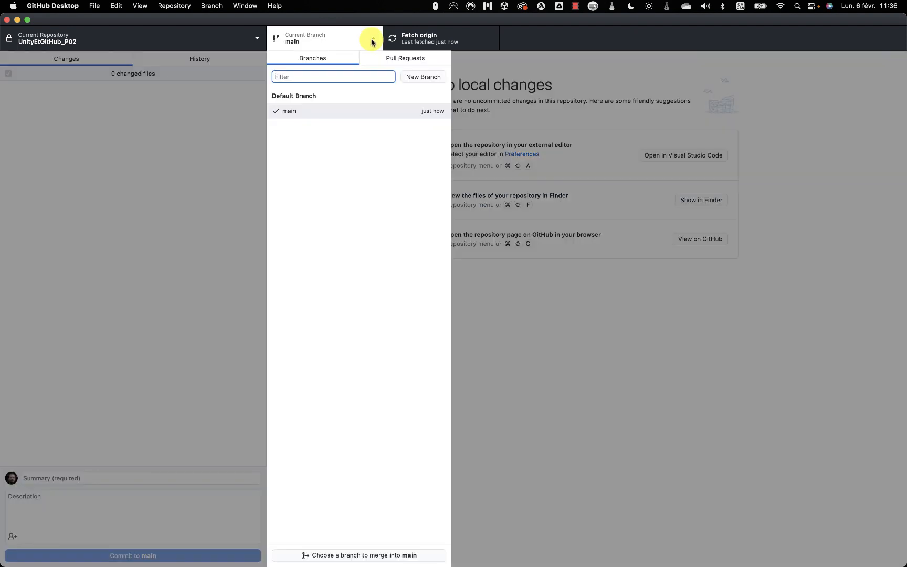
pyautogui.click(421, 81)
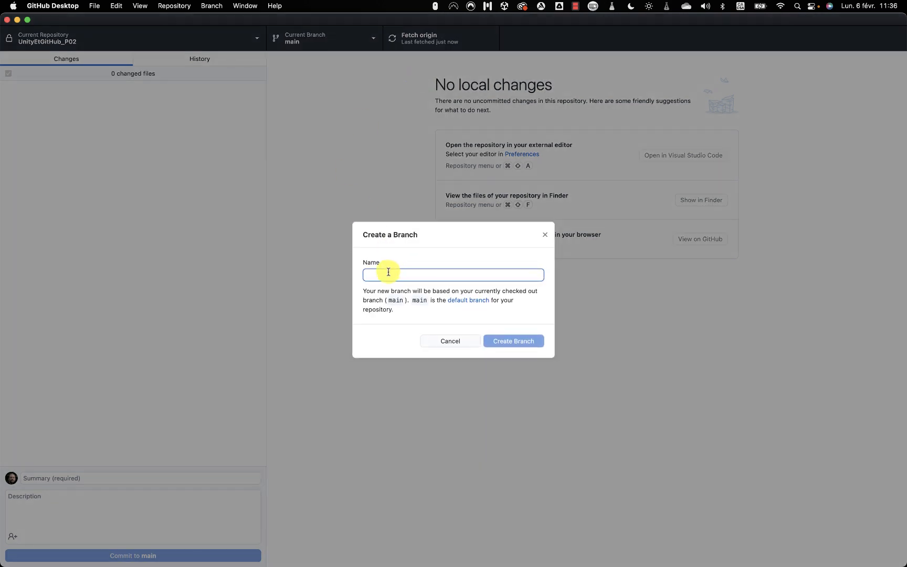
pyautogui.write('T')
pyautogui.press('BackSpace')
pyautogui.write('Test ajout decor')
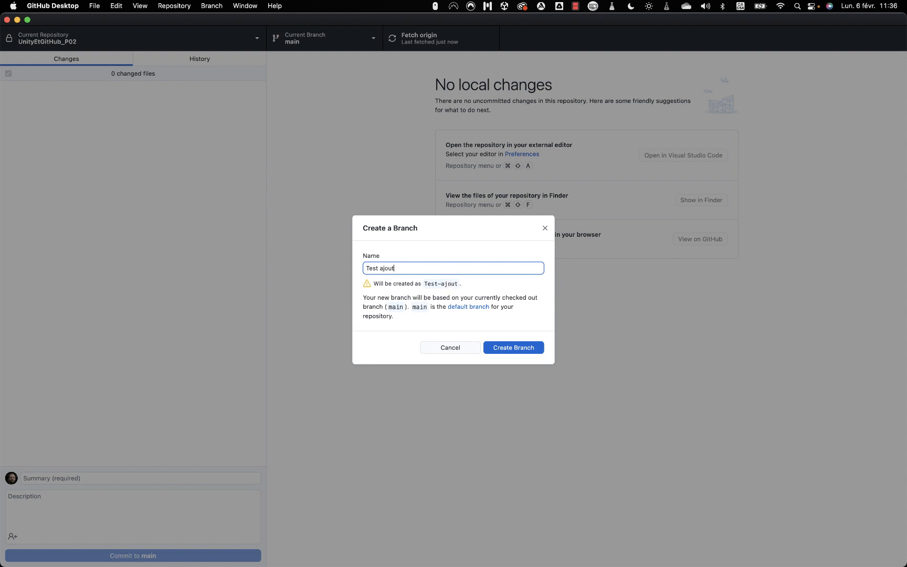
pyautogui.click(506, 349)
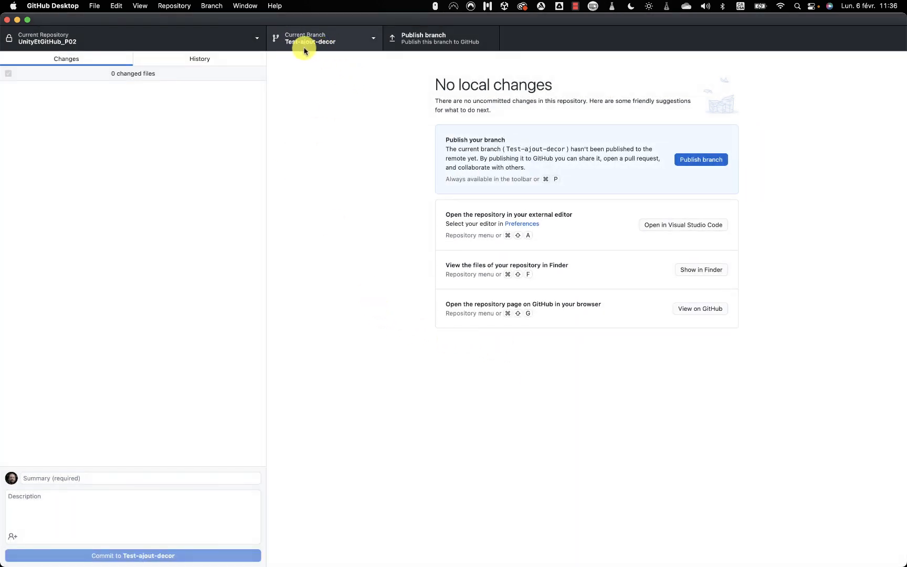
pyautogui.click(367, 41)
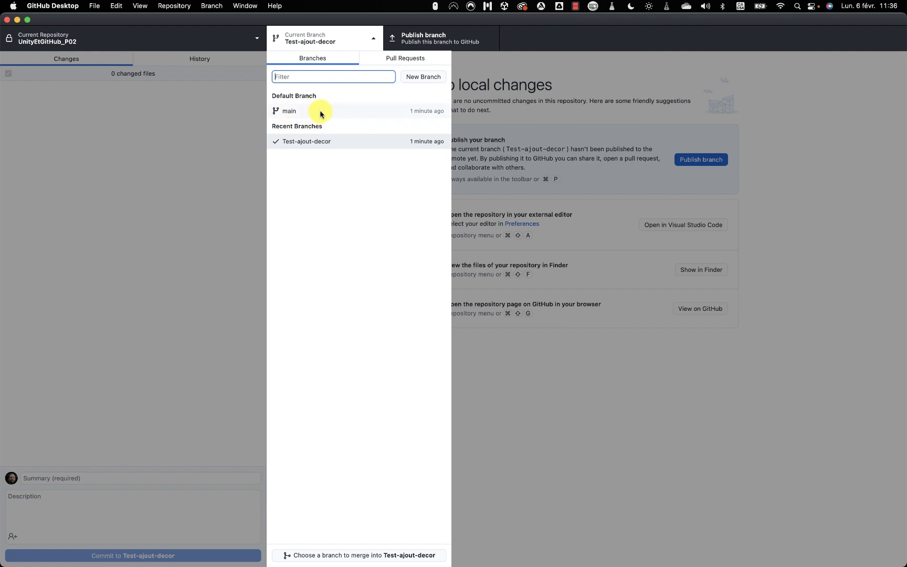
# Switch to Unity and add a Plane 3D object to the Demo_P01 scene as ground.
pyautogui.press('super+Tab')
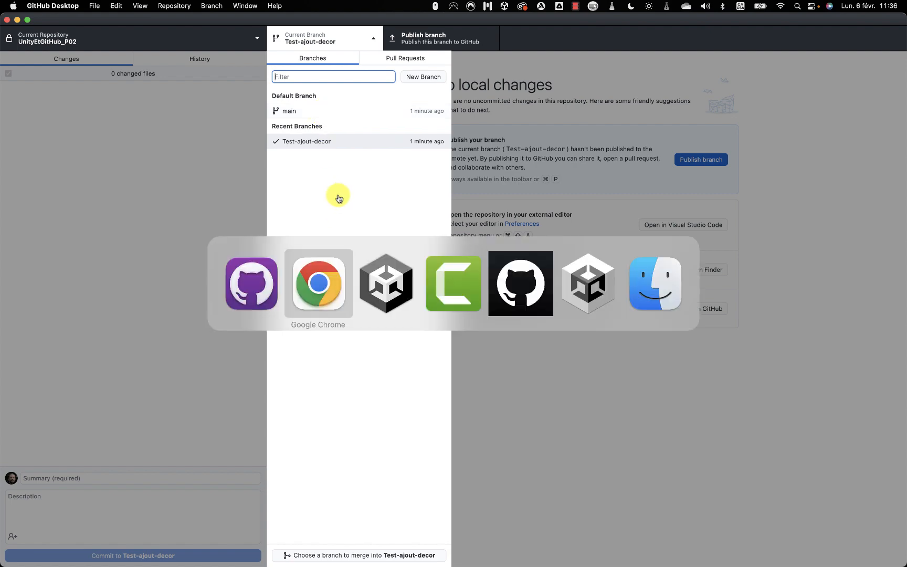
pyautogui.press('super+Tab')
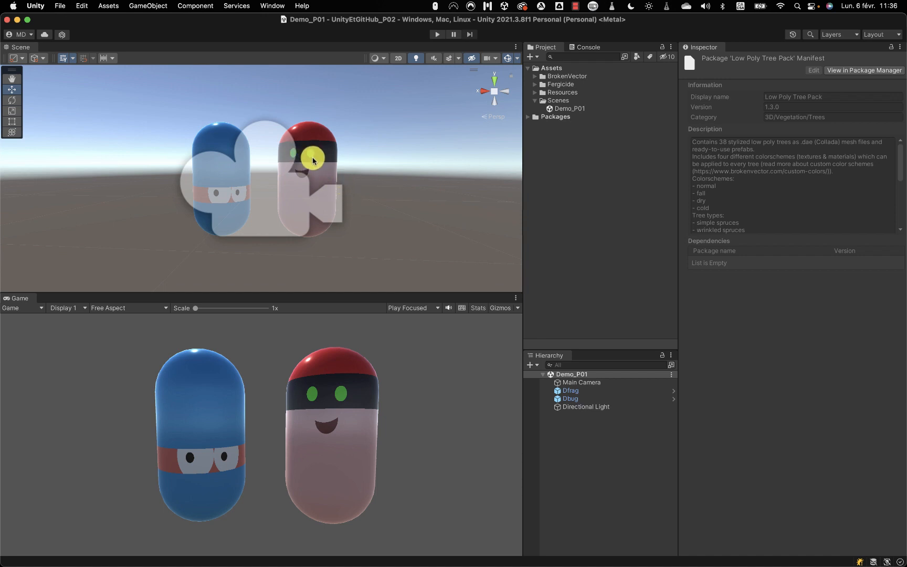
pyautogui.click(148, 6)
pyautogui.moveTo(183, 61)
pyautogui.click(324, 107)
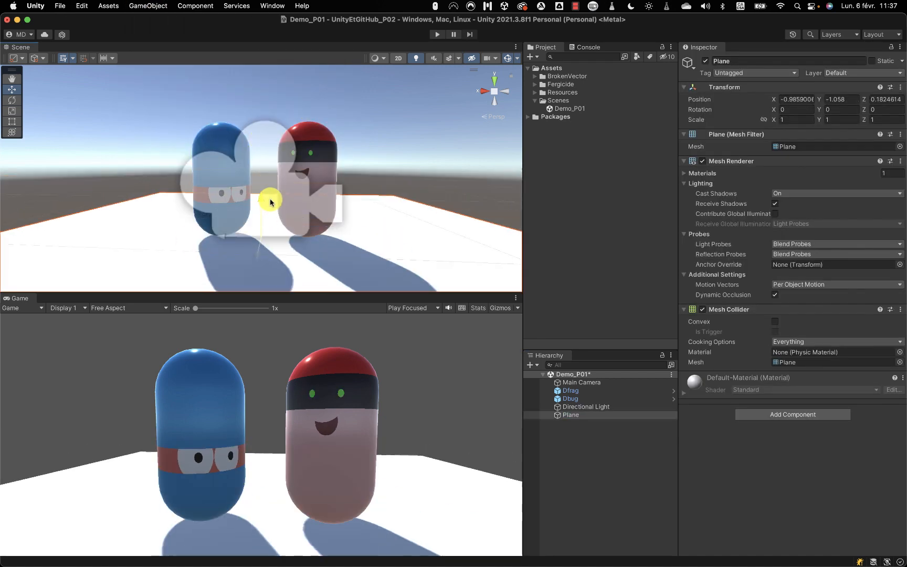
# Place the prefabs Tree Type0 01, Tree Type3 02, Tree Type4 03 and Tree Type4 04 on the plane and save the scene.
pyautogui.click(549, 108)
pyautogui.moveTo(572, 157); pyautogui.dragTo(385, 197)
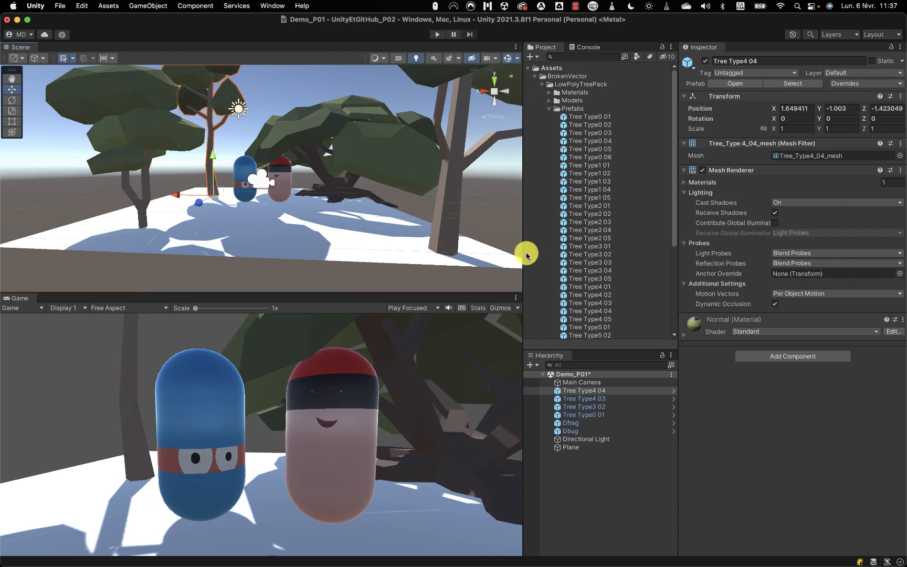
pyautogui.press('super+s')
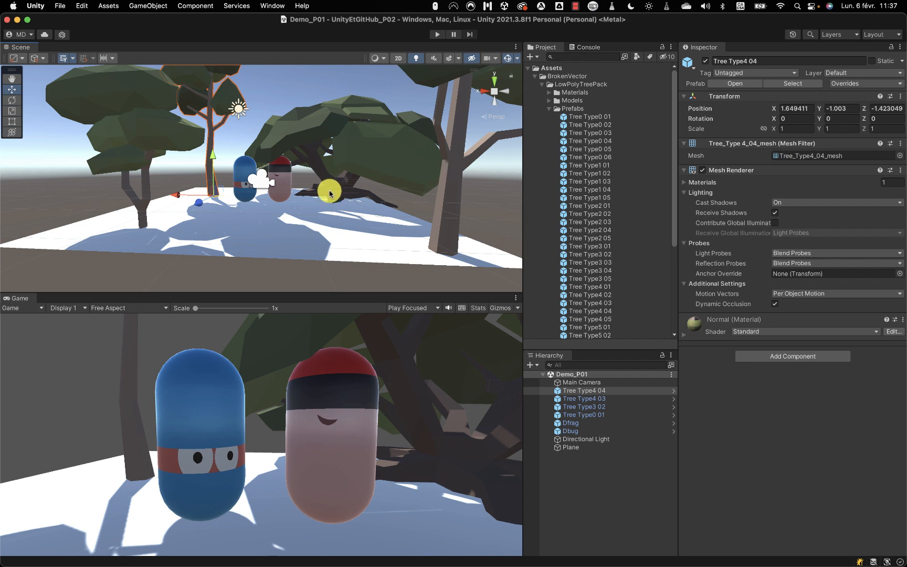
# Rename the scene asset Demo_P01 as Demo_P02 and reload the open scene.
pyautogui.click(541, 84)
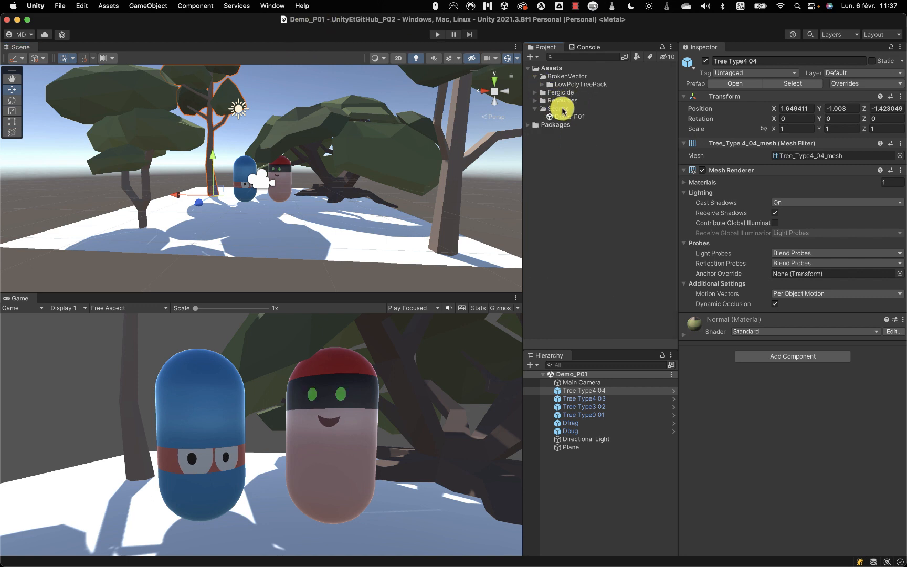
pyautogui.click(578, 116)
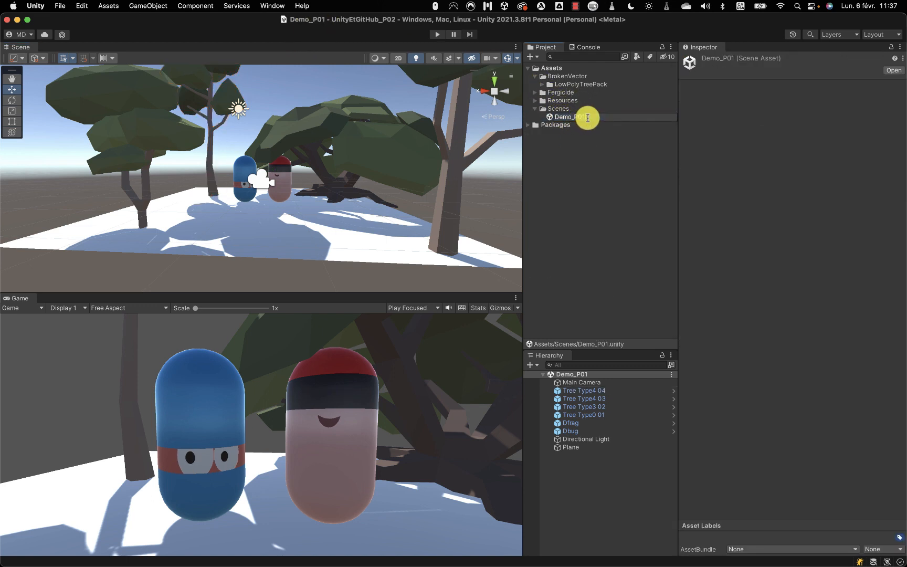
pyautogui.press('Return')
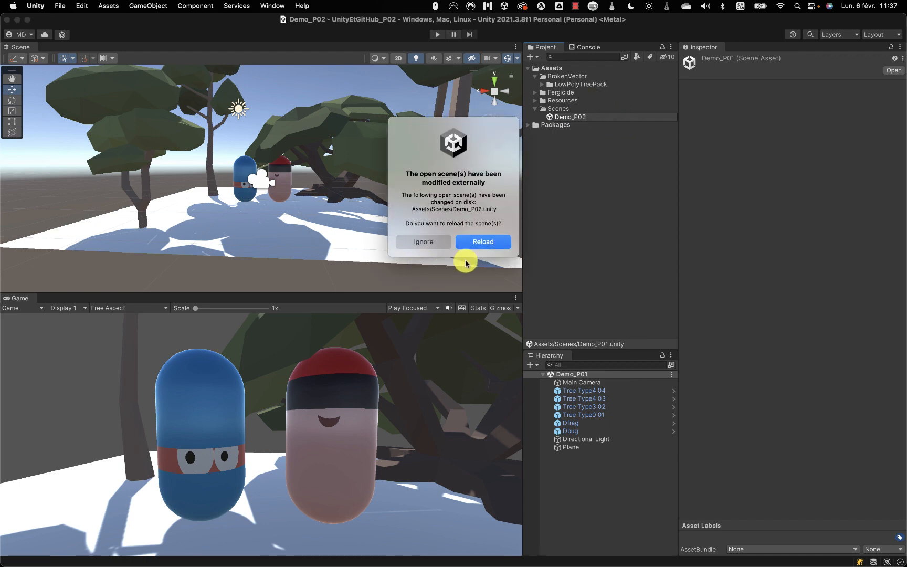
pyautogui.click(504, 240)
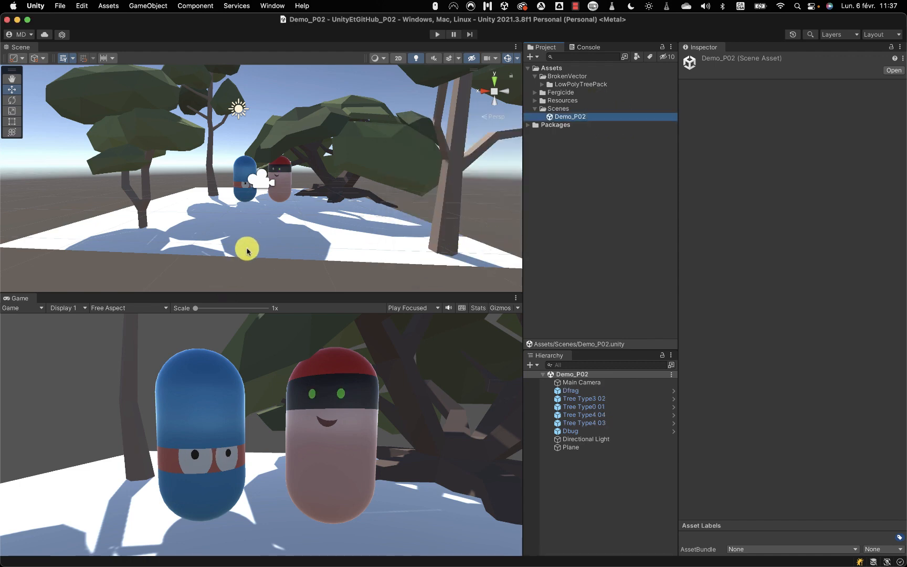
# Switch to GitHub Desktop and commit all changed files to Test-ajout-decor with the summary "Ajout des arbres à la scène".
pyautogui.press('super+Tab')
pyautogui.click(302, 275)
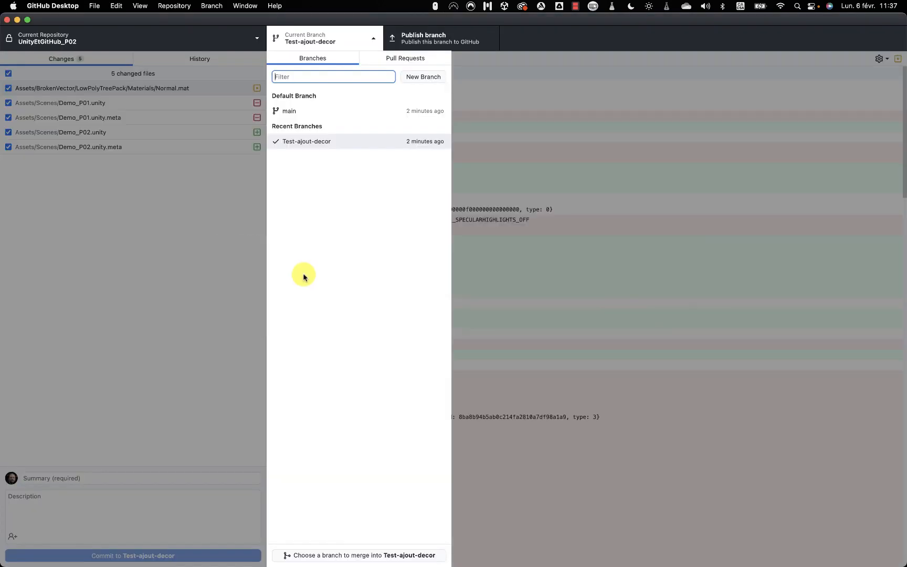
pyautogui.click(187, 251)
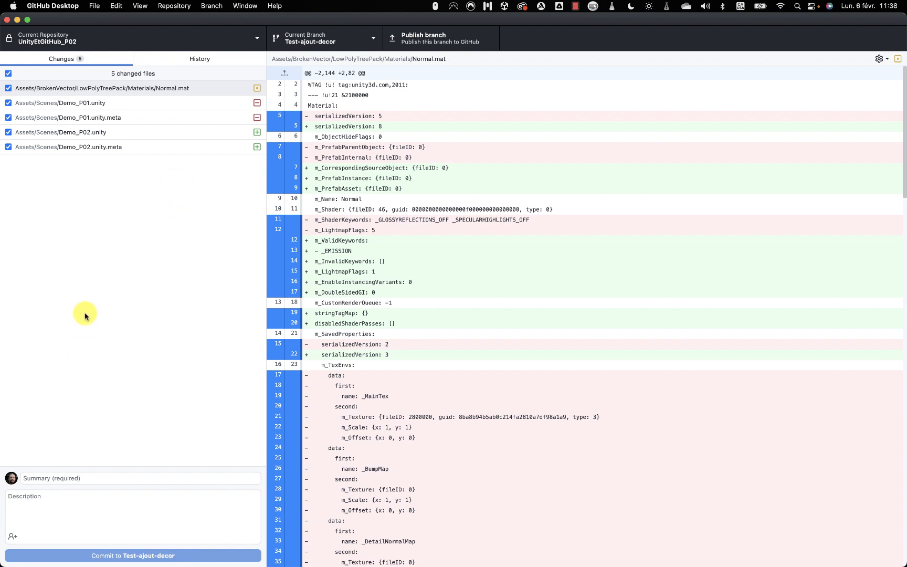
pyautogui.click(56, 479)
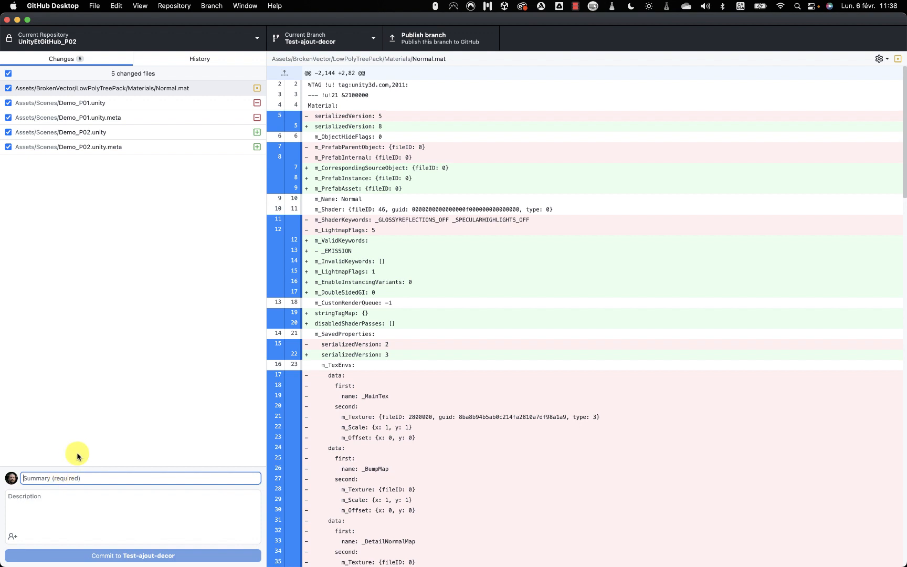
pyautogui.write('Ajout des arbres à la scène')
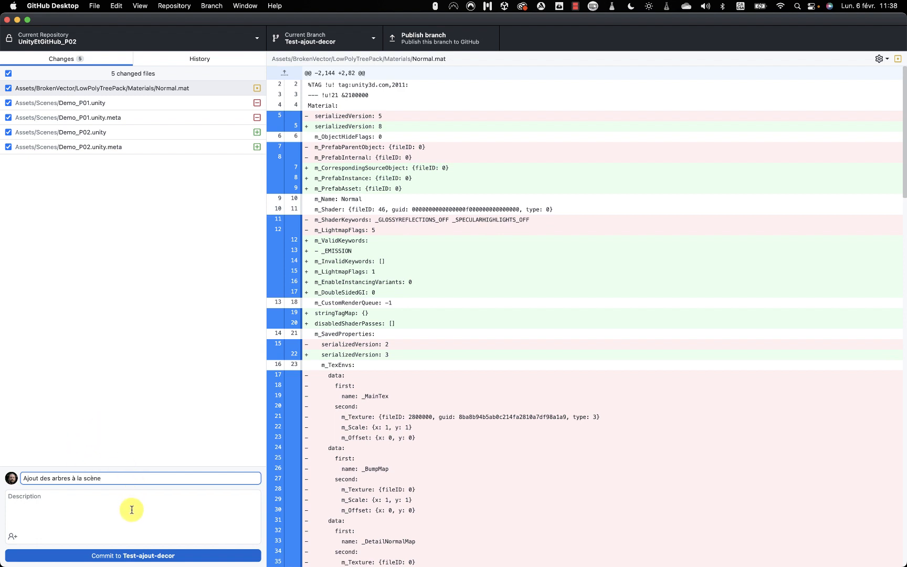
pyautogui.click(151, 556)
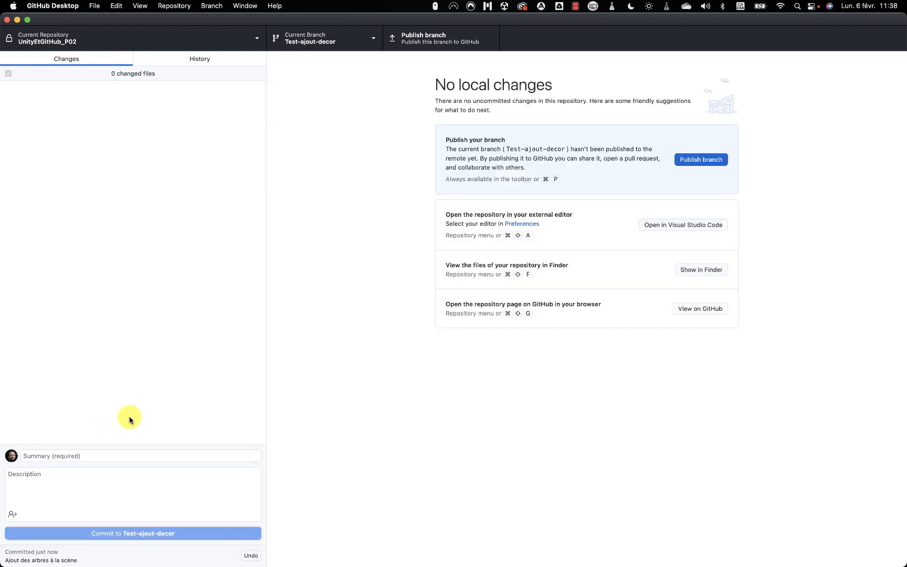
# Publish the Test-ajout-decor branch to GitHub and consult the branching diagram in Chrome.
pyautogui.click(692, 160)
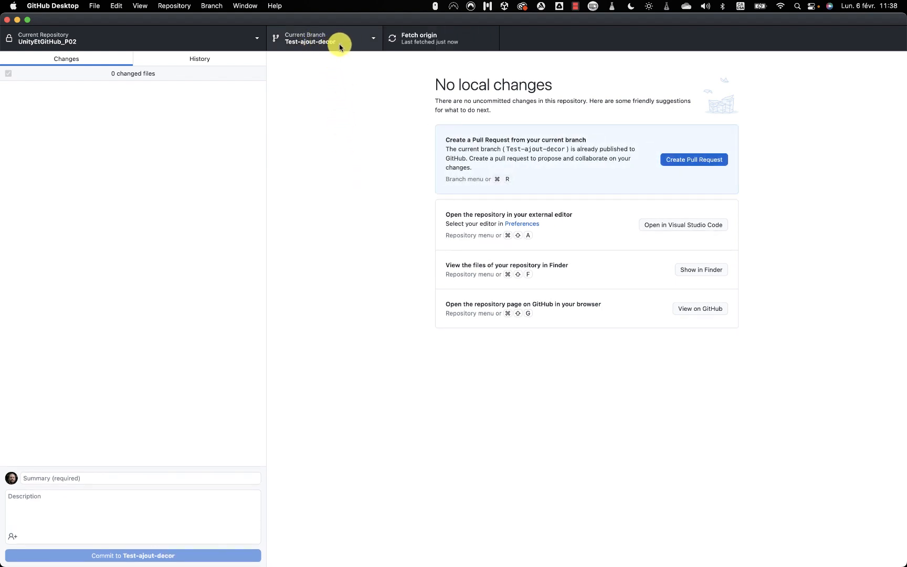
pyautogui.press('super+Tab')
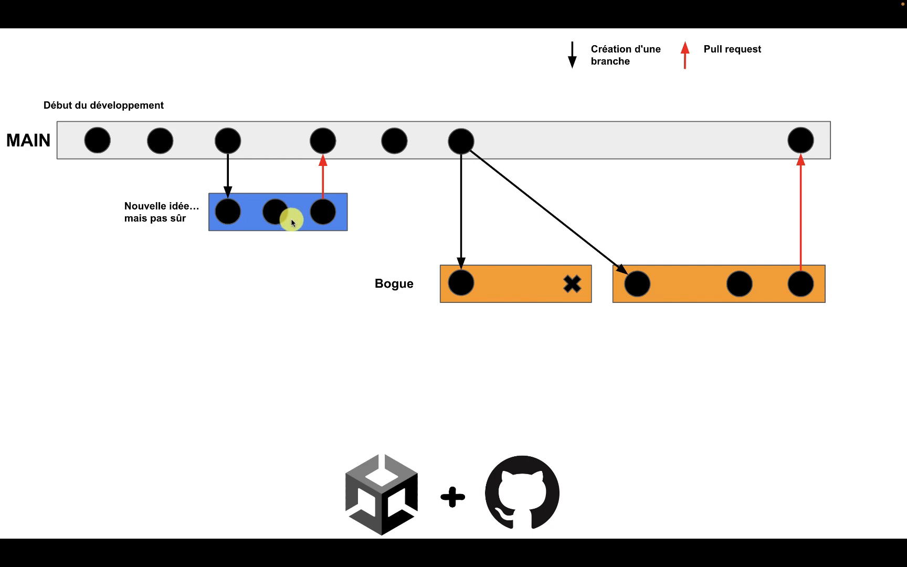
pyautogui.press('super+Tab')
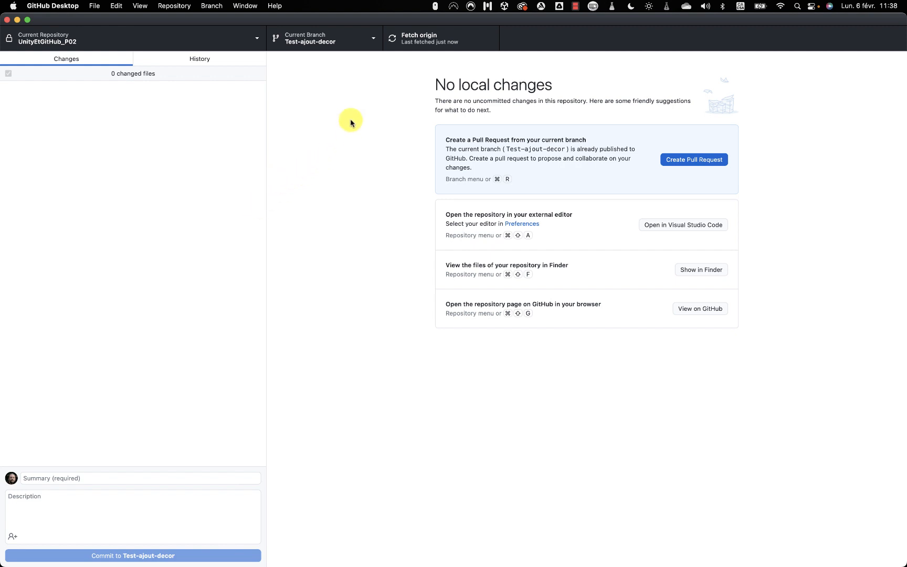
# Switch the repository to the main branch and reload the Demo_P01 scene in Unity.
pyautogui.click(373, 42)
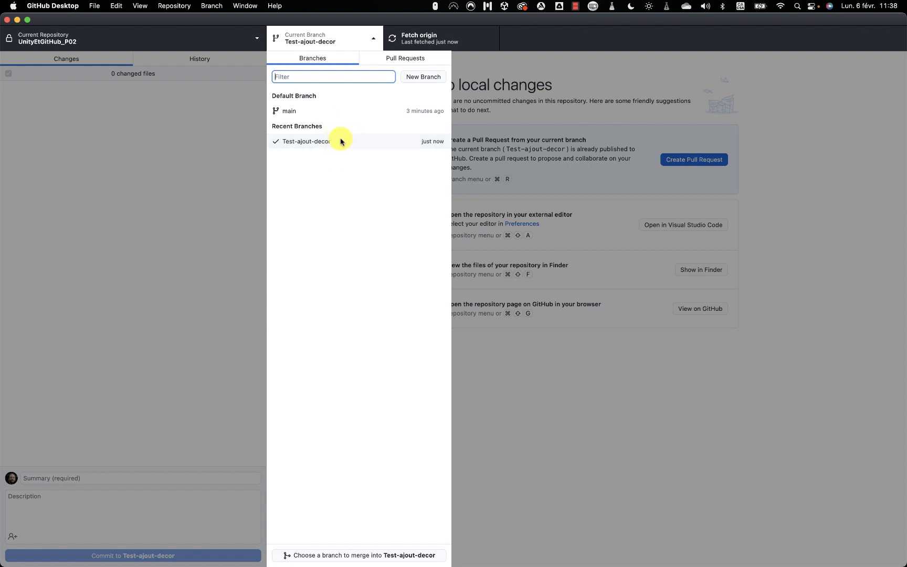
pyautogui.click(312, 112)
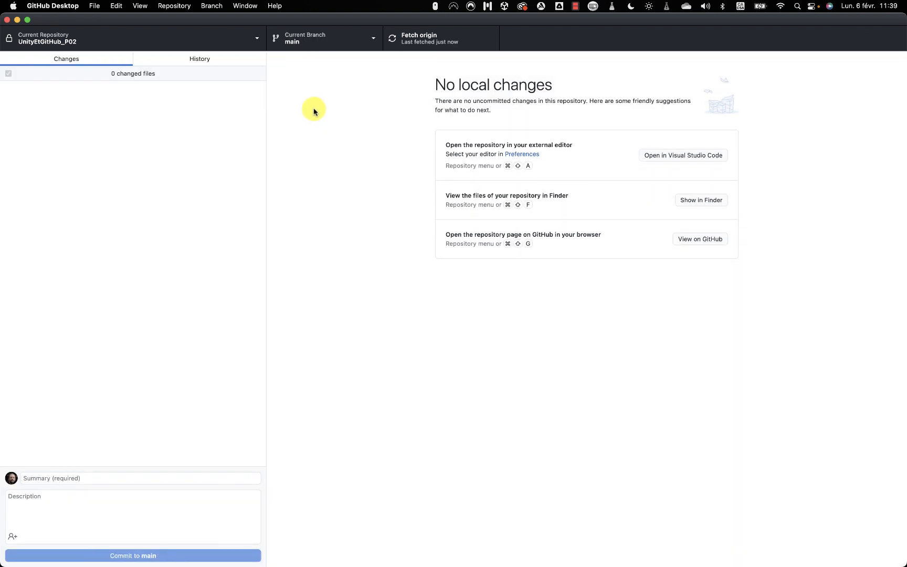
pyautogui.press('super+Tab')
pyautogui.press('super+Tab')
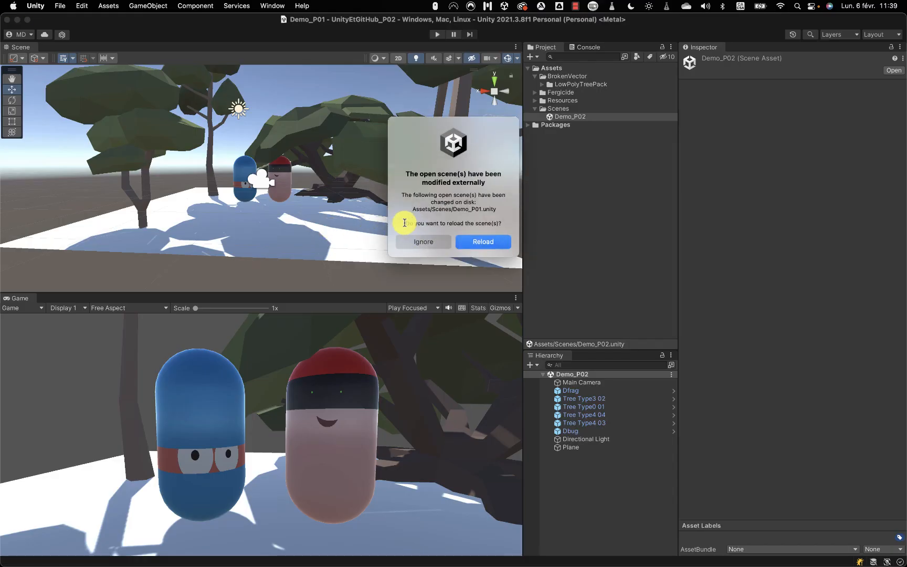
pyautogui.click(489, 240)
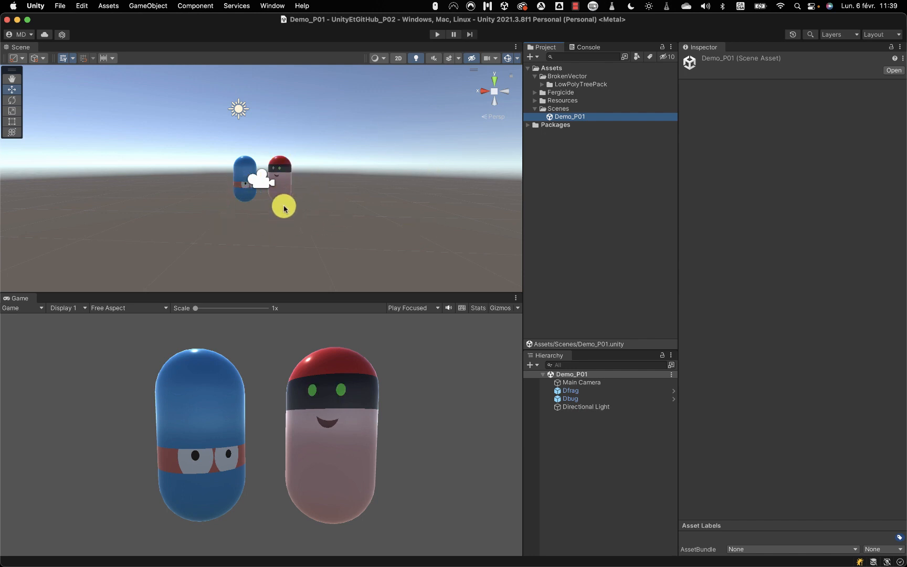
# Switch the repository back to the Test-ajout-decor branch in GitHub Desktop and reload the Demo_P02 scene in Unity.
pyautogui.press('super+Tab')
pyautogui.click(320, 39)
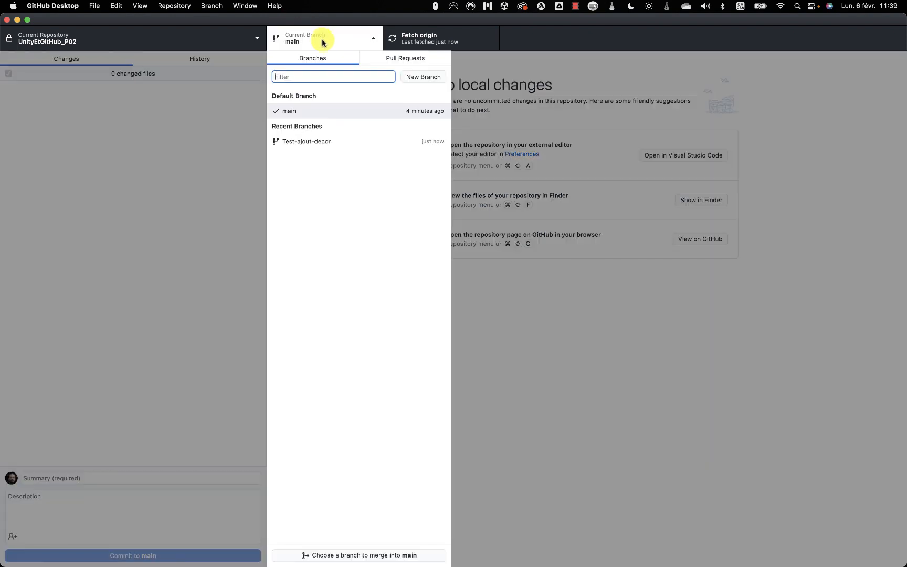
pyautogui.click(318, 140)
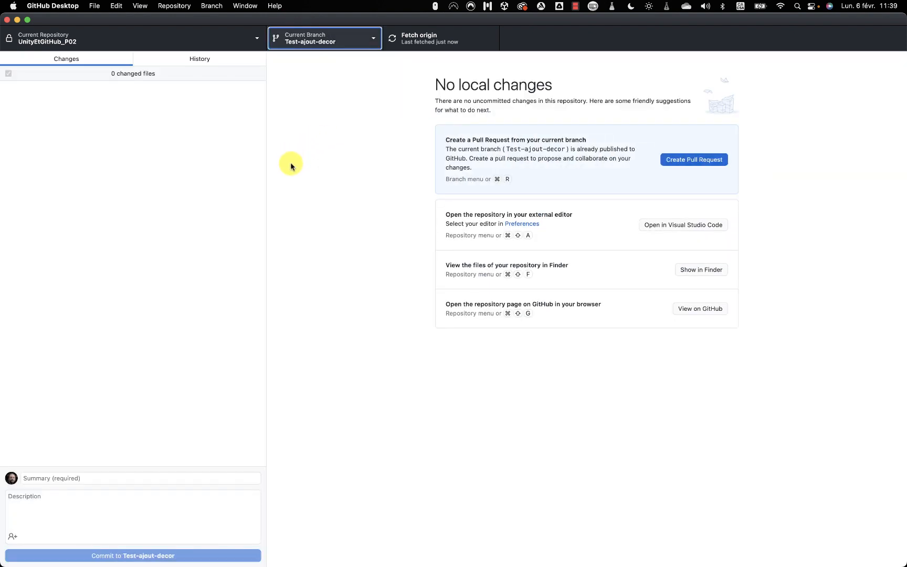
pyautogui.press('super+Tab')
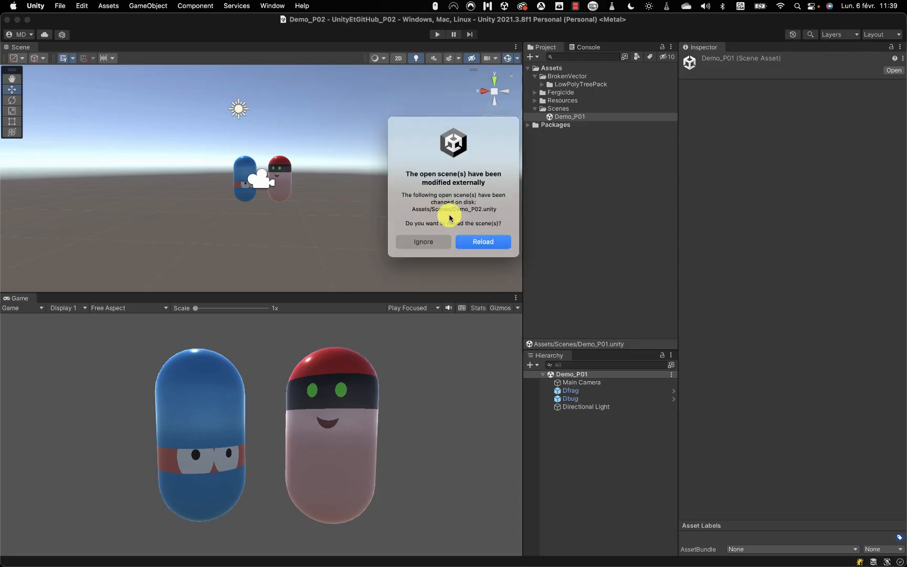
pyautogui.click(487, 243)
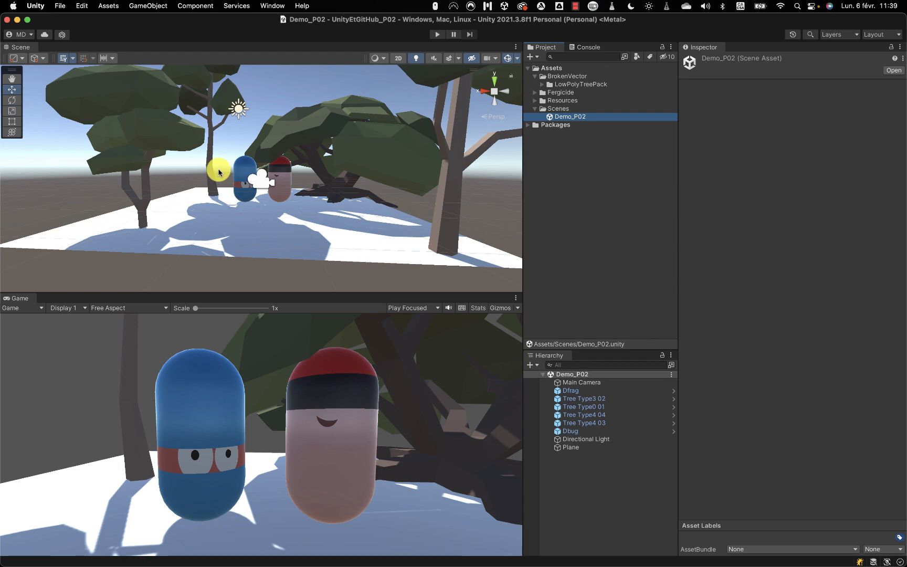
# Inspect the available actions for the Test-ajout-decor branch in GitHub Desktop and consult the branching diagram in Chrome.
pyautogui.press('super+Tab')
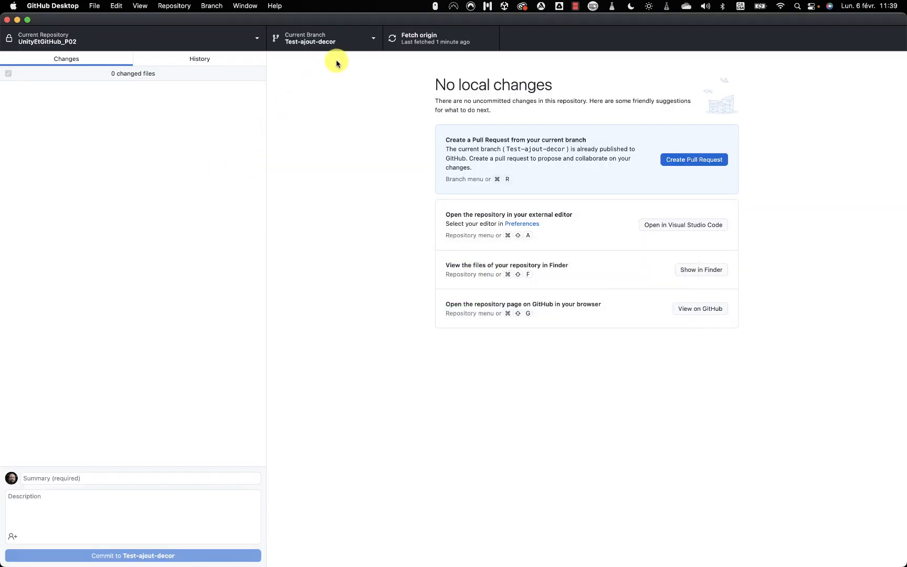
pyautogui.click(372, 49)
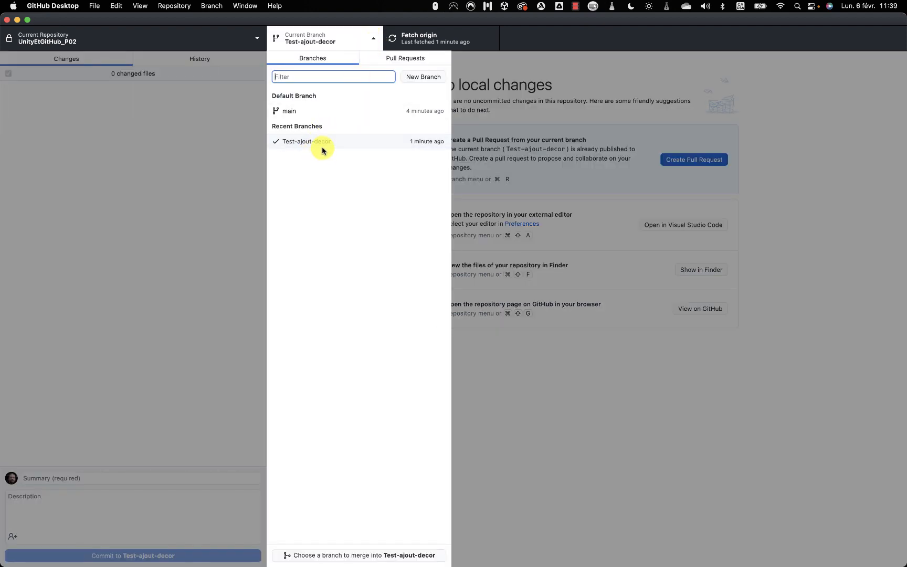
pyautogui.rightClick(331, 145)
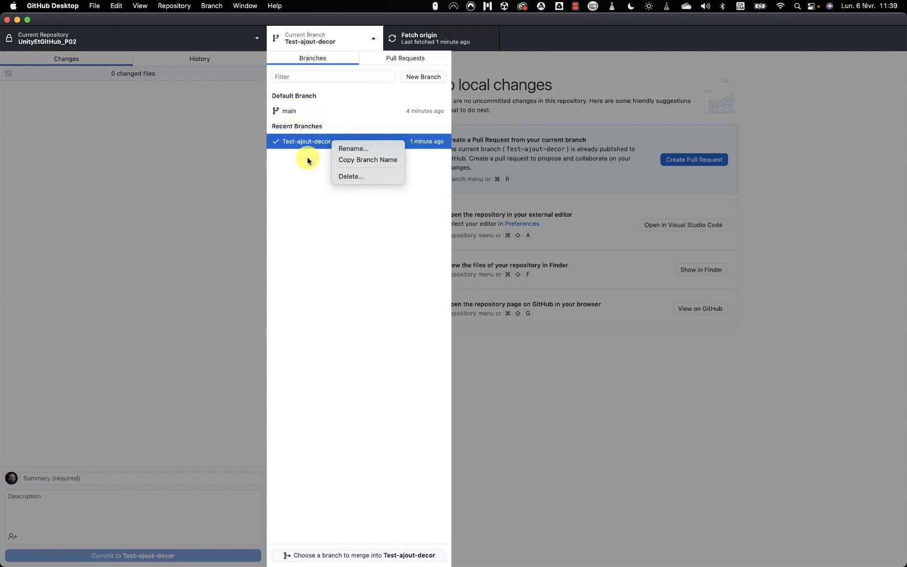
pyautogui.click(306, 186)
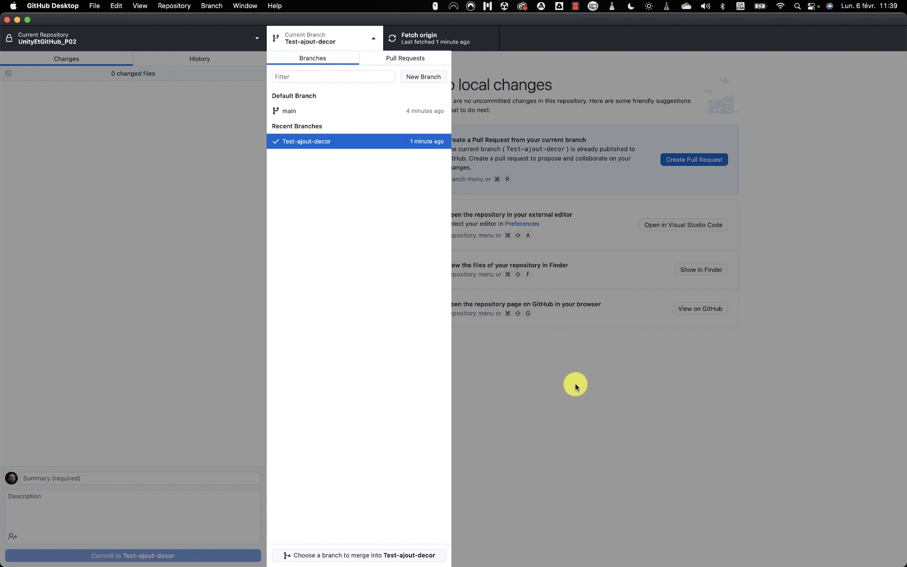
pyautogui.click(578, 387)
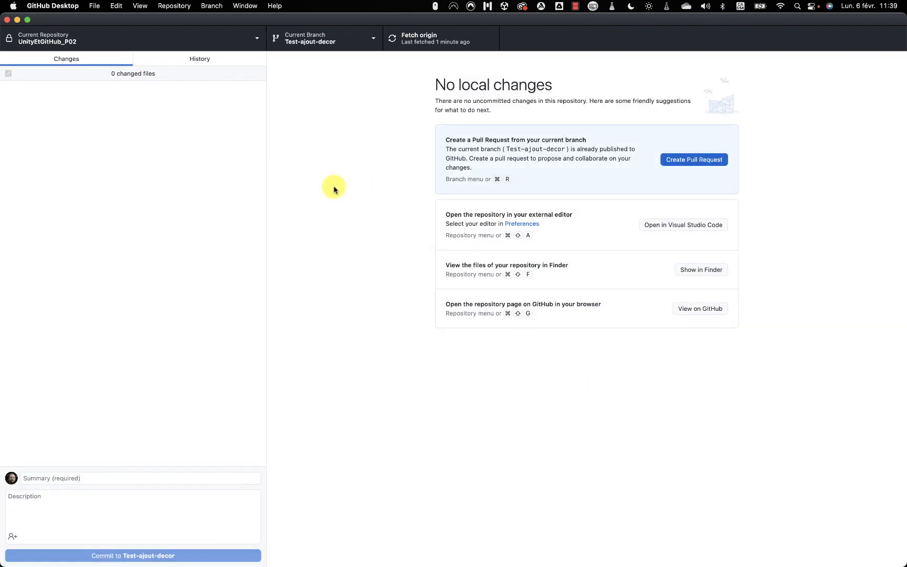
pyautogui.press('super+Tab')
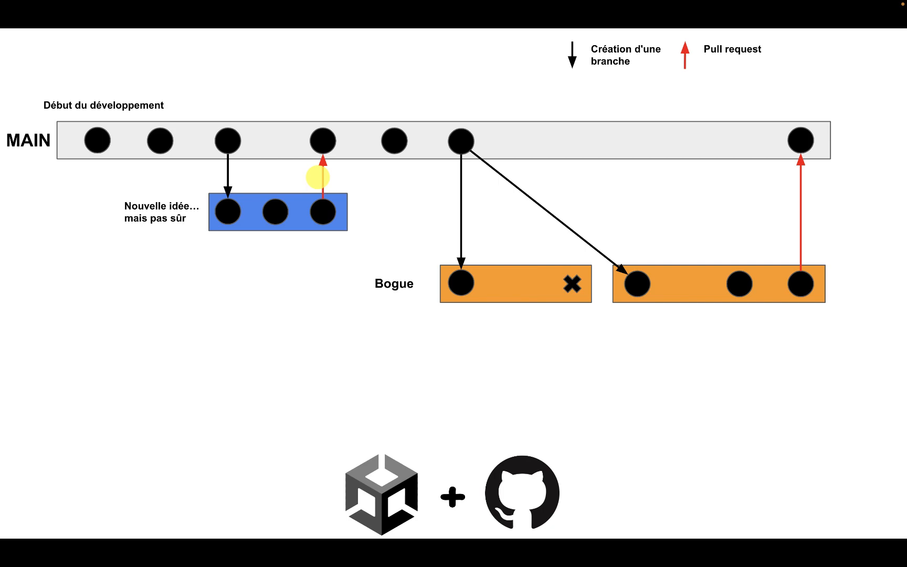
pyautogui.press('super+Tab')
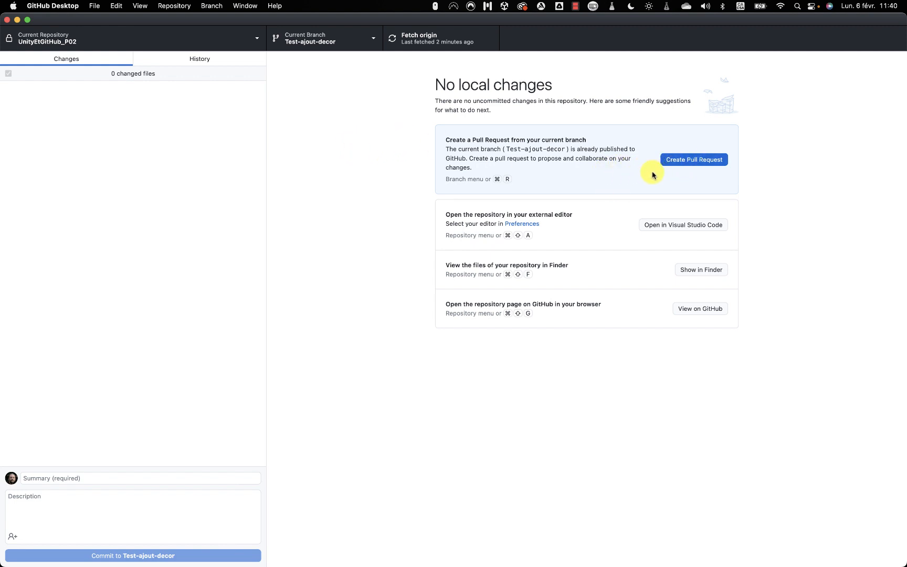
# Create a pull request from Test-ajout-decor into main with the comment "Intégration de la branche avec les arbres".
pyautogui.click(691, 160)
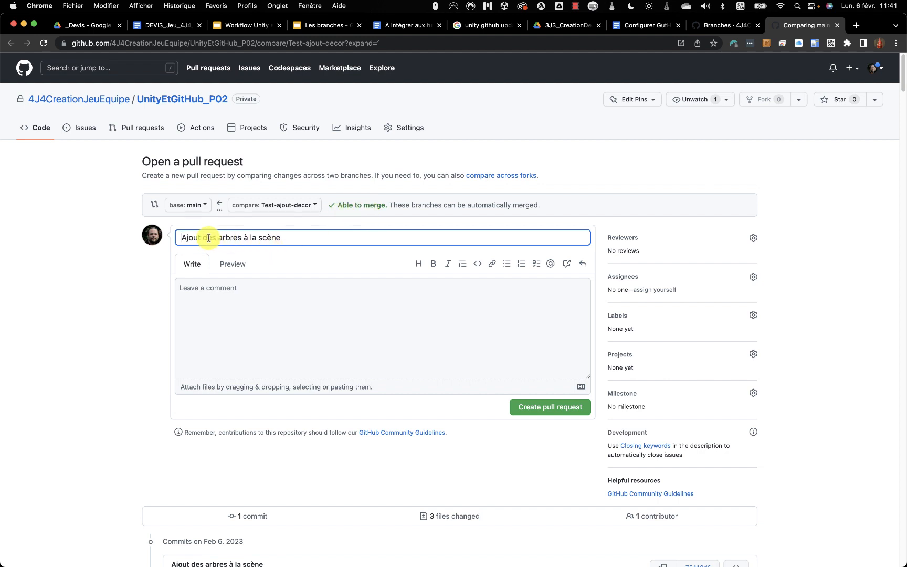
pyautogui.click(195, 297)
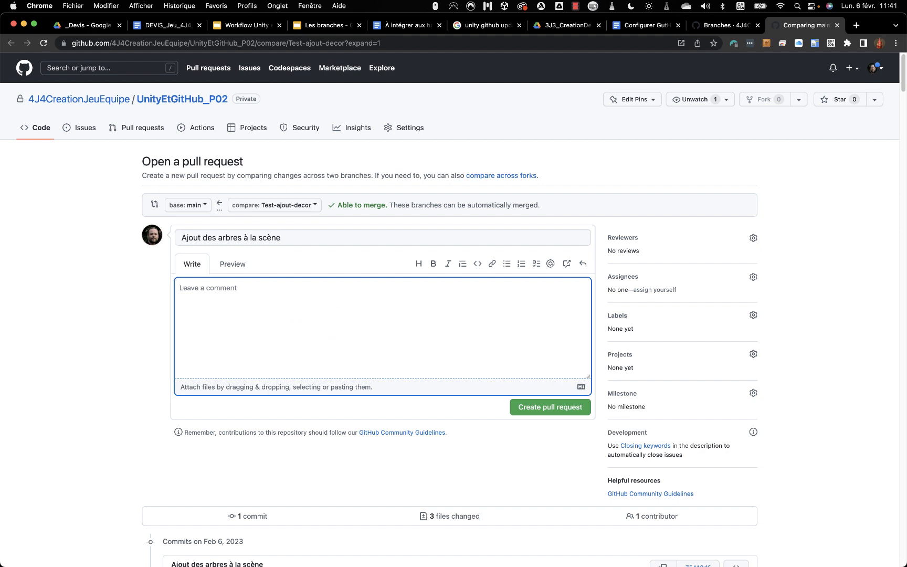
pyautogui.write('Intégration de l a branche avec les arbres')
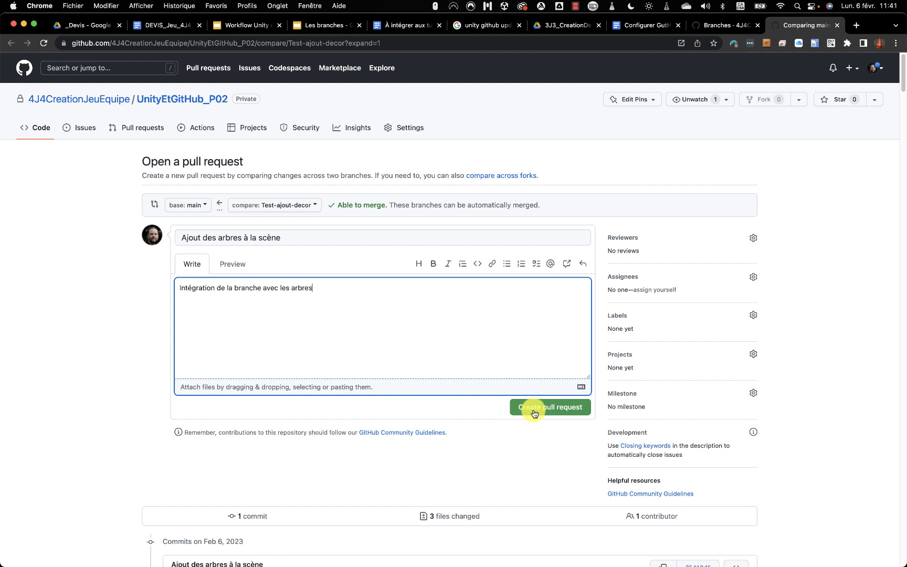
pyautogui.click(557, 410)
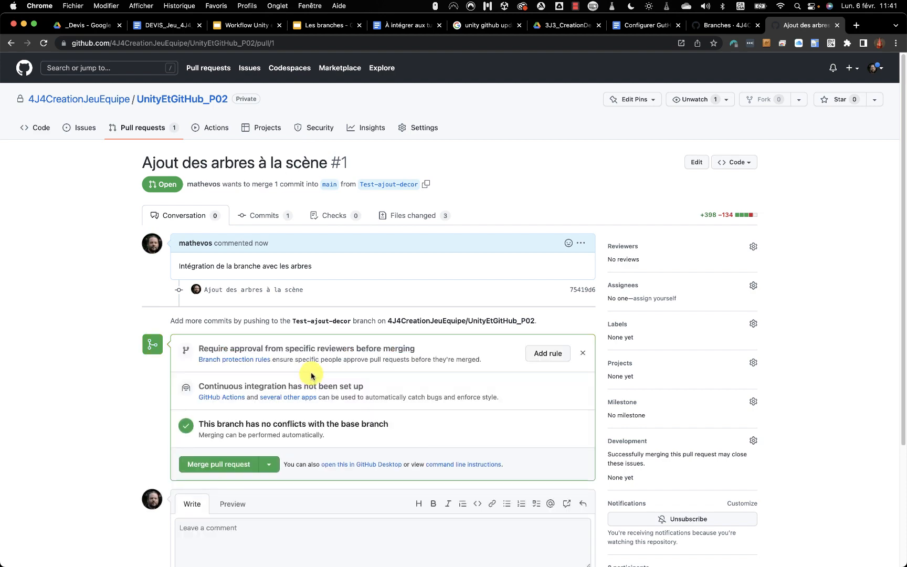
# Merge the pull request "Ajout des arbres à la scène" into main on GitHub and confirm the merge.
pyautogui.scroll(-2, 225, 379)
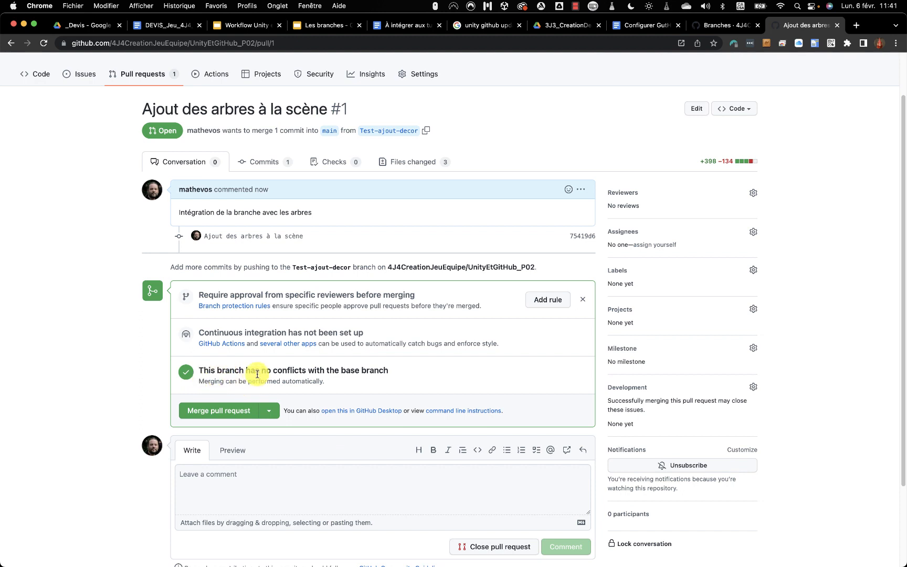
pyautogui.scroll(-1, 247, 371)
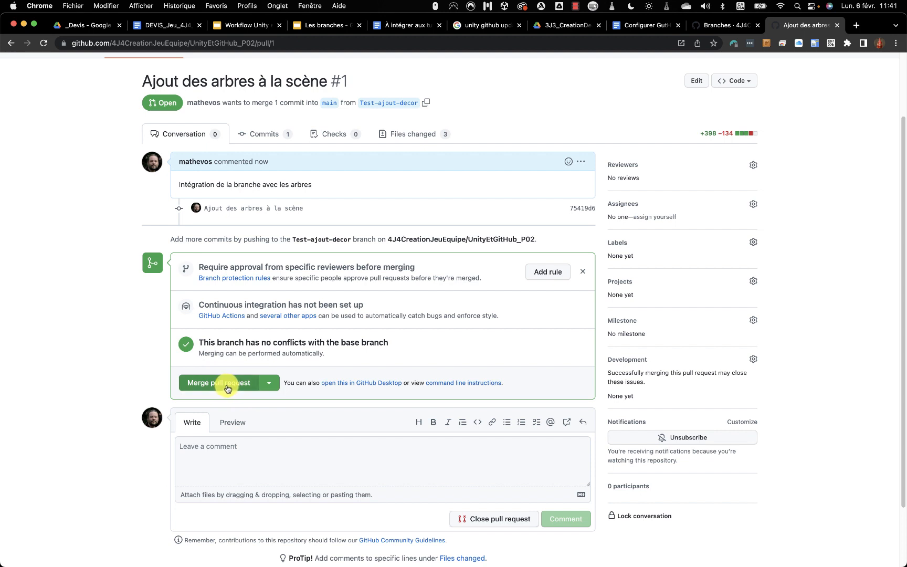
pyautogui.click(227, 384)
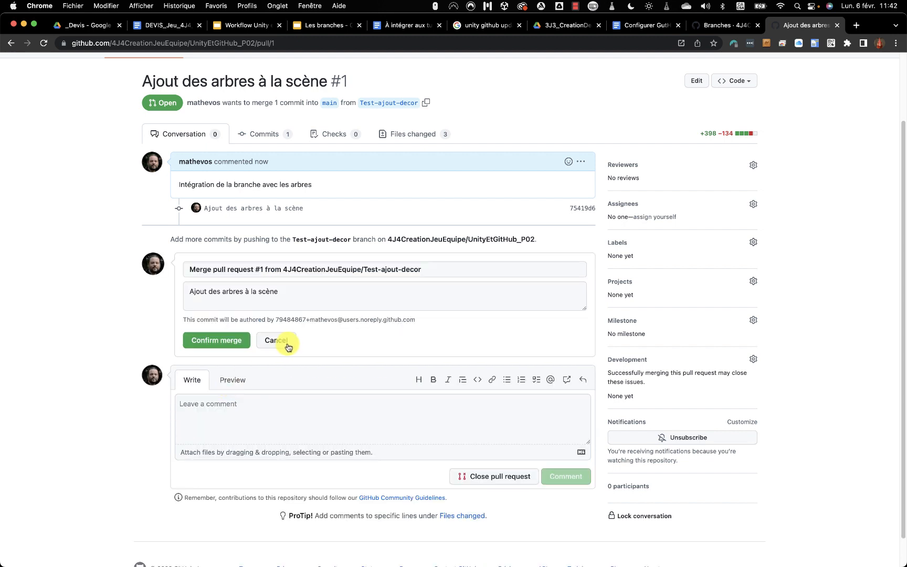
pyautogui.click(227, 340)
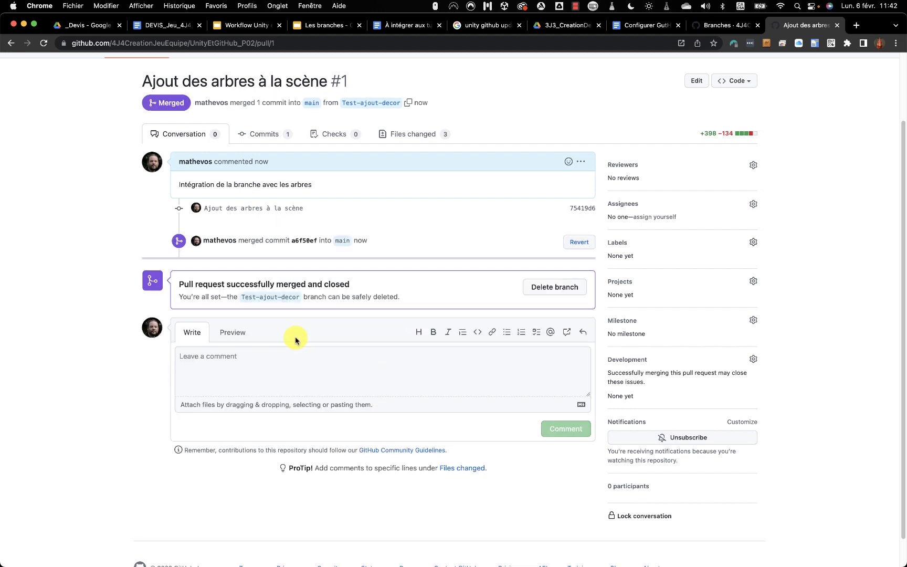
# Switch to main in GitHub Desktop and pull the merged commits from origin, checking the Demo_P02 scene in Unity.
pyautogui.press('super+Tab')
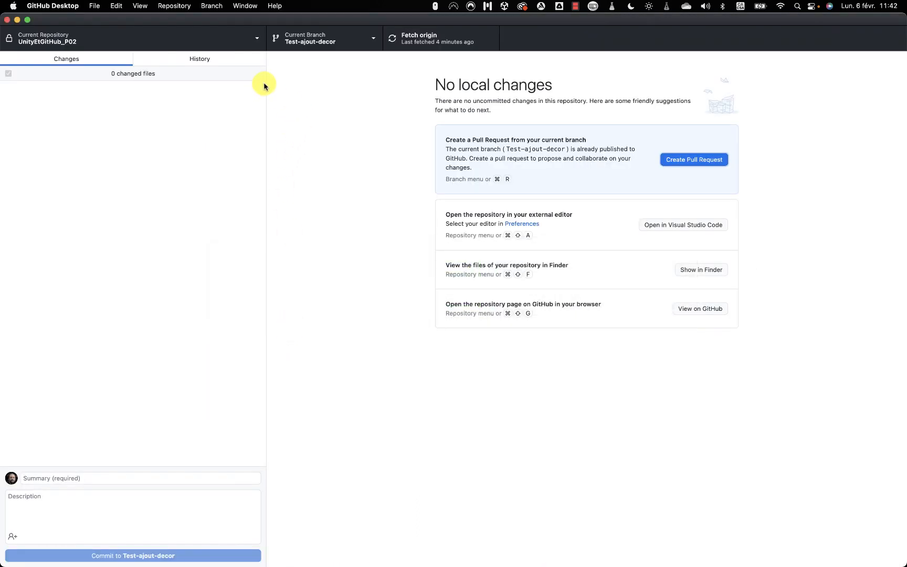
pyautogui.click(360, 41)
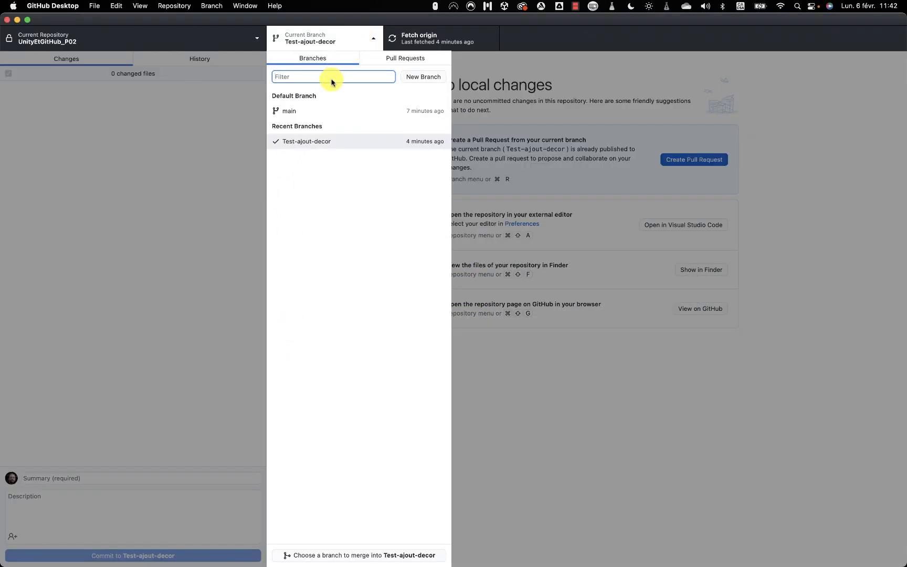
pyautogui.click(317, 115)
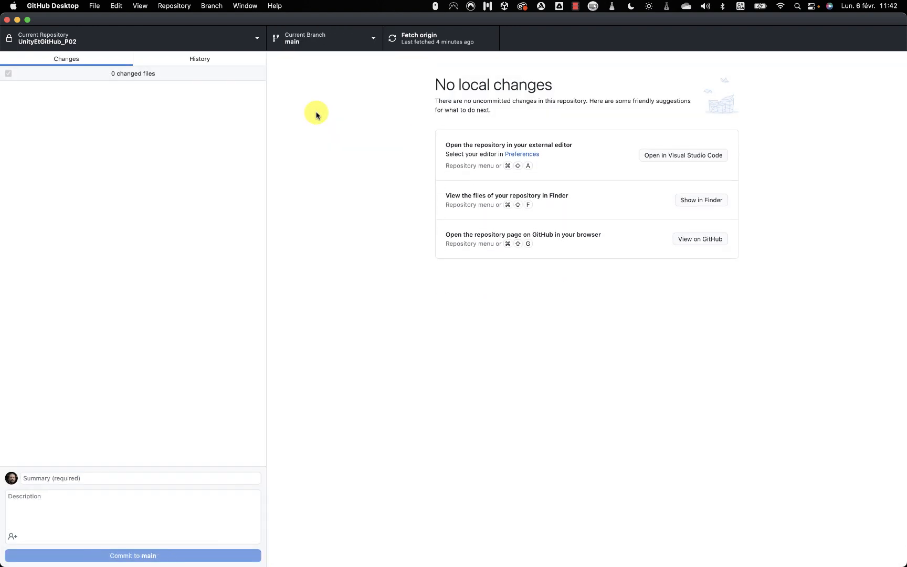
pyautogui.click(422, 42)
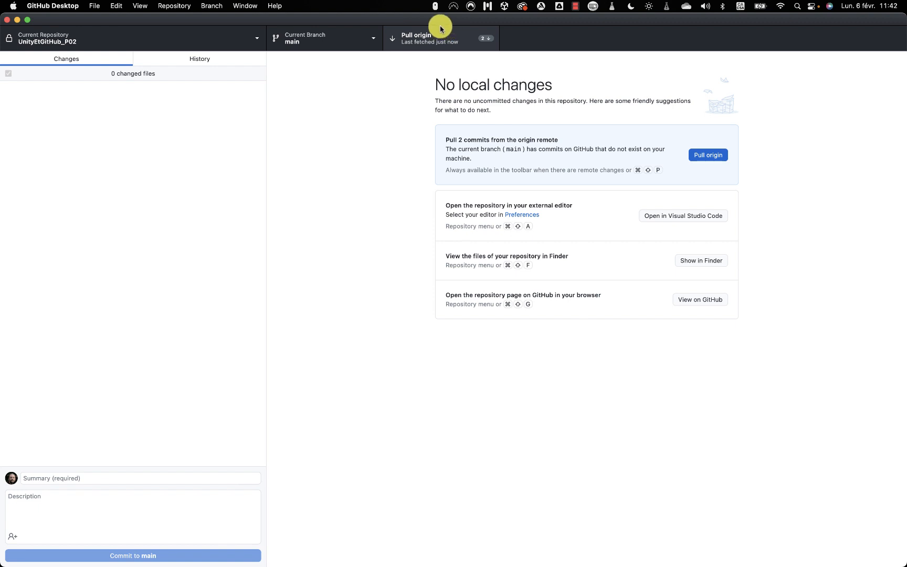
pyautogui.click(702, 157)
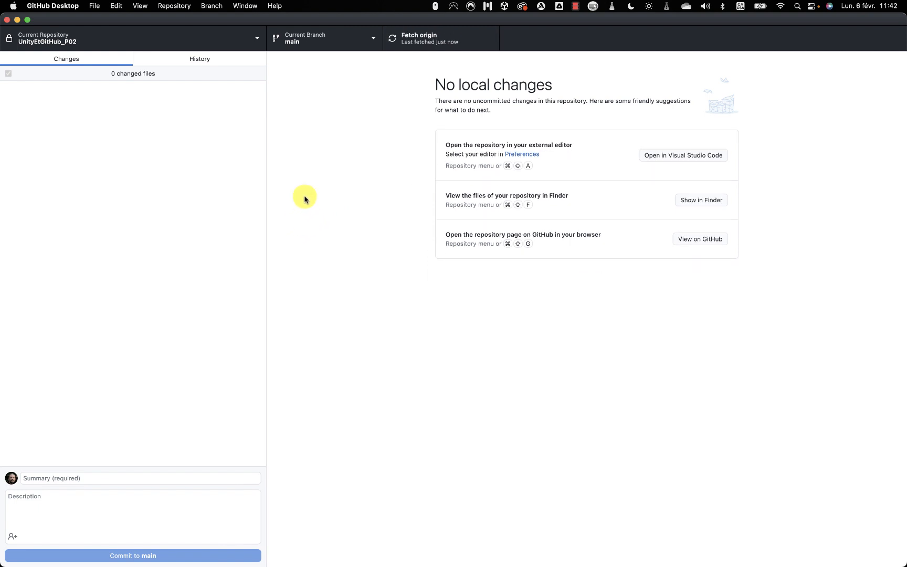
pyautogui.press('super+Tab')
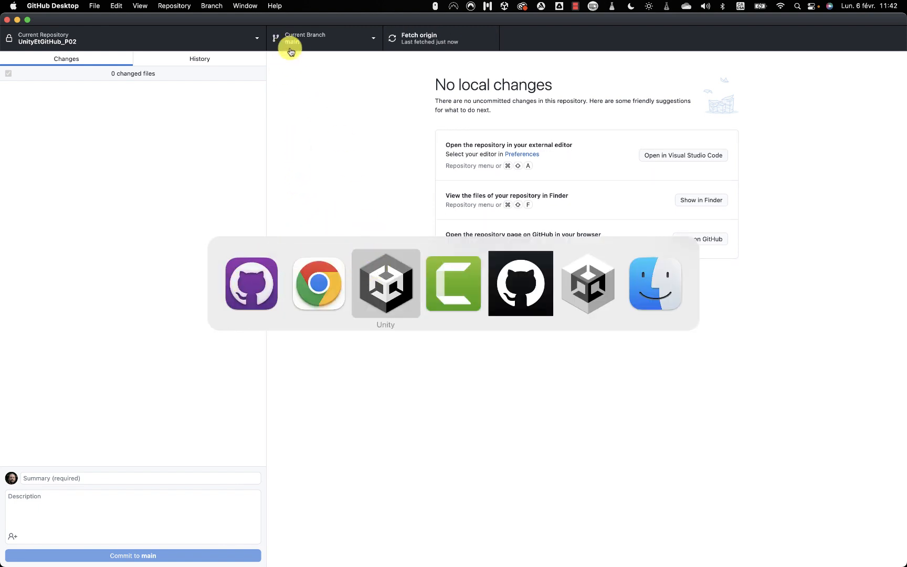
pyautogui.click(379, 257)
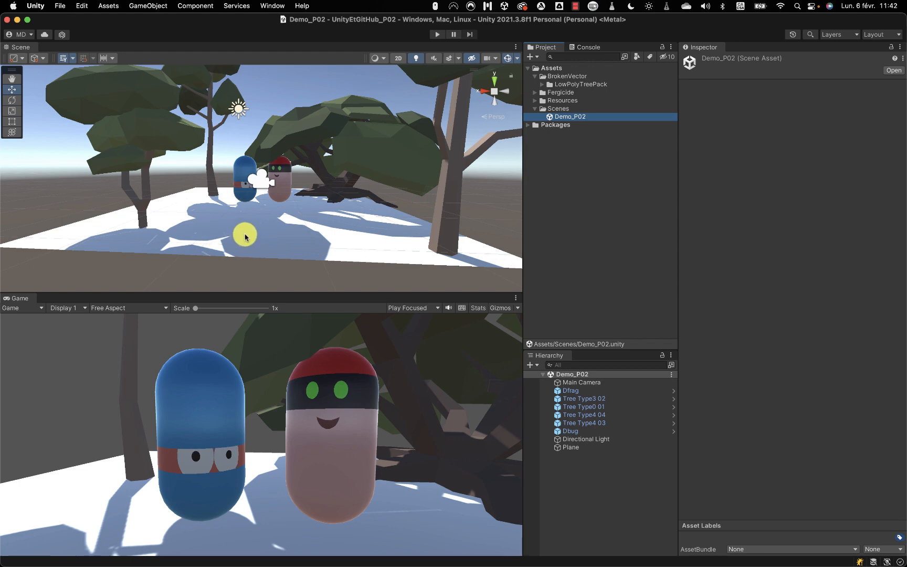
# Delete the Test-ajout-decor branch in GitHub Desktop, including its copy on the remote, and stay on main.
pyautogui.press('super+Tab')
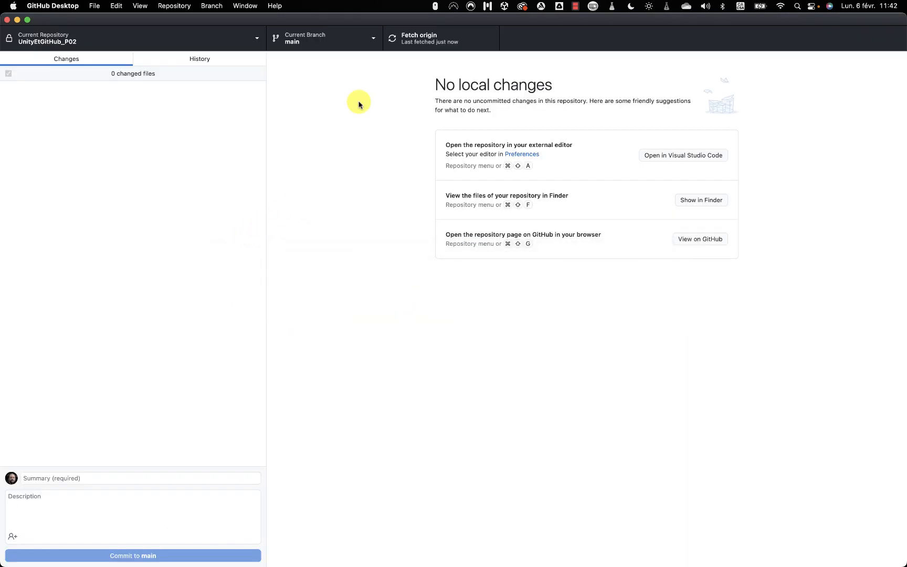
pyautogui.click(376, 35)
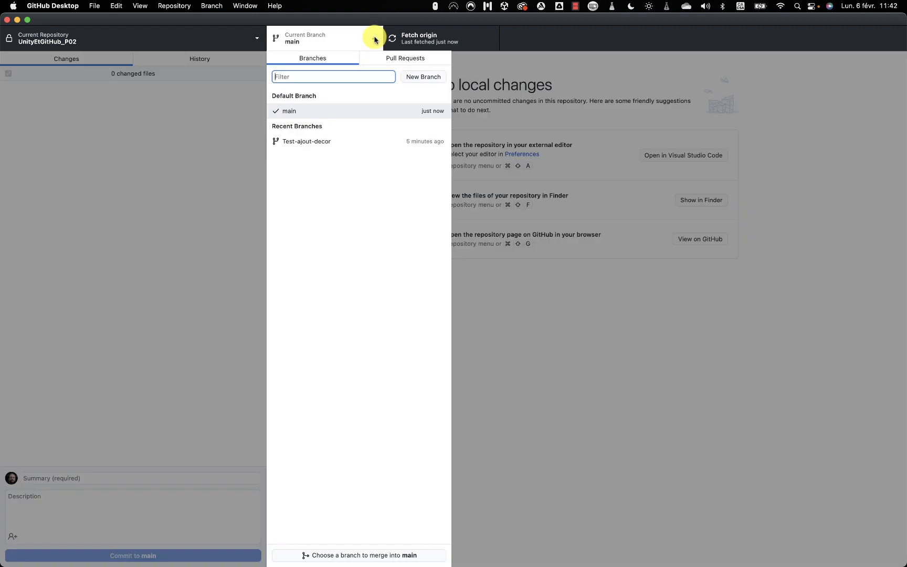
pyautogui.rightClick(348, 148)
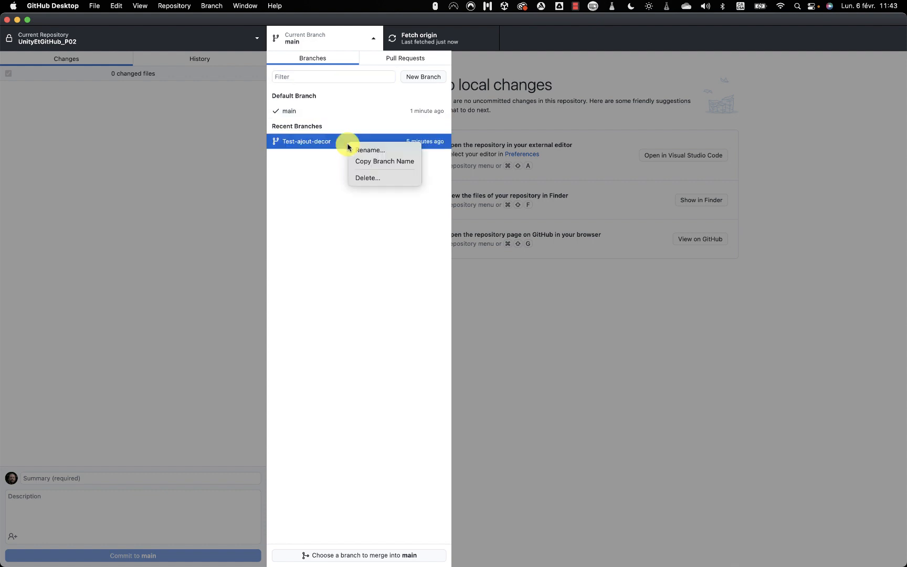
pyautogui.click(369, 178)
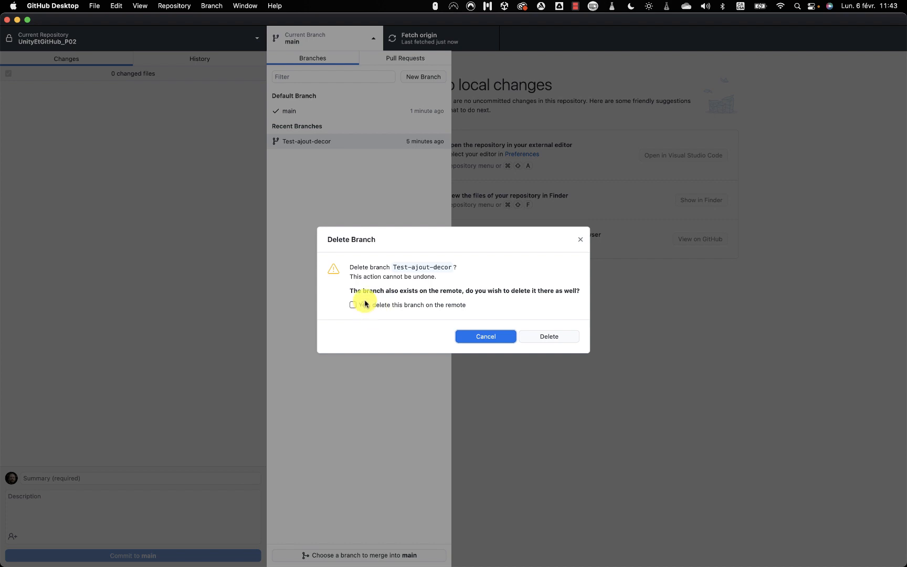
pyautogui.click(355, 305)
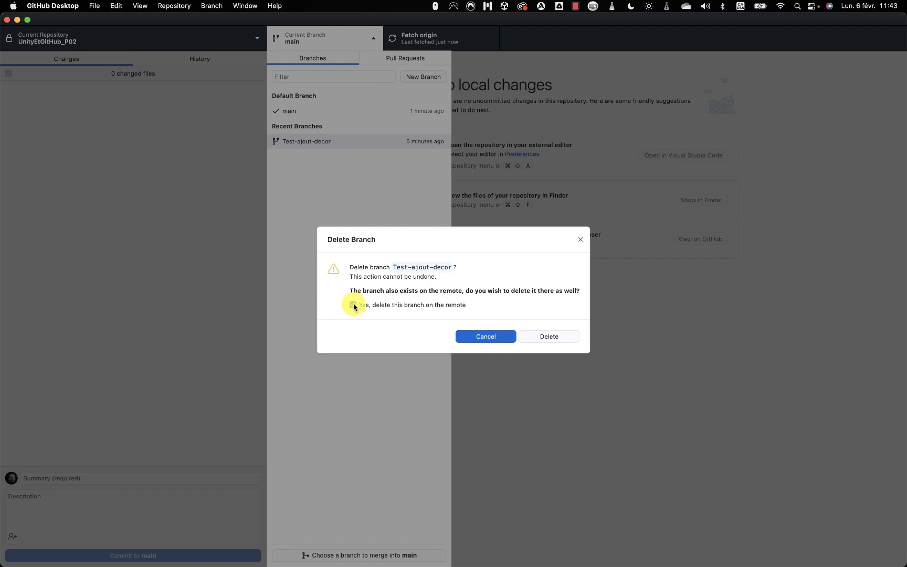
pyautogui.click(550, 337)
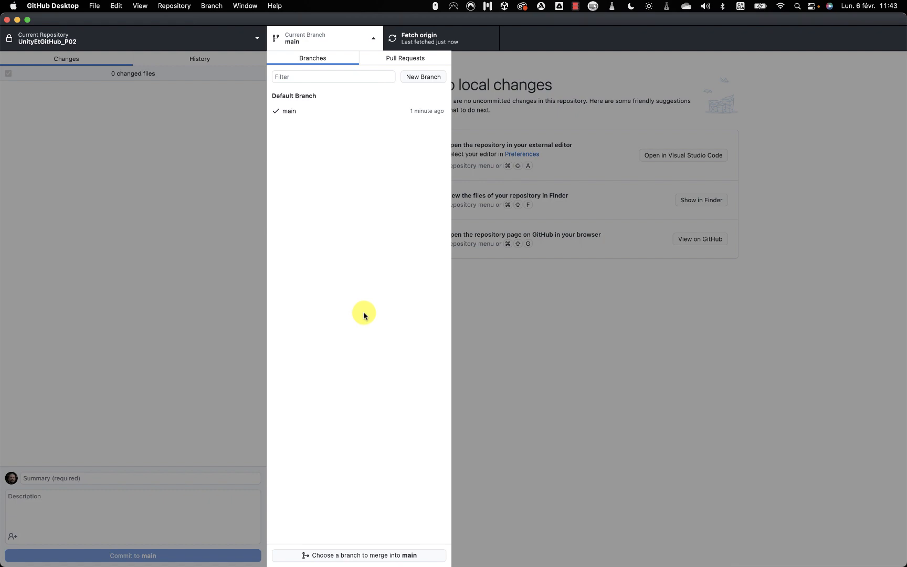
pyautogui.click(334, 112)
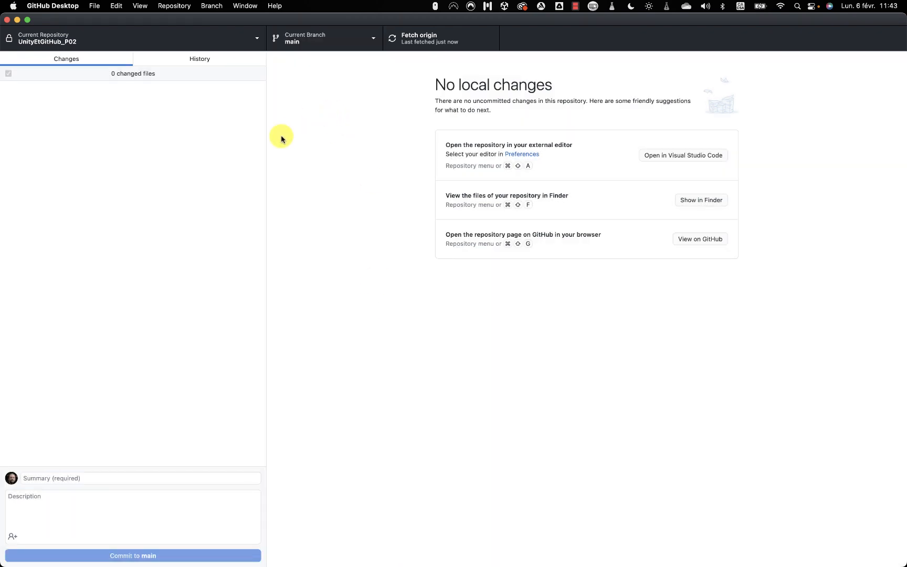
# Check the Demo_P02 scene in Unity and return to the branching diagram slide of the Les branches presentation in Chrome.
pyautogui.press('super+Tab')
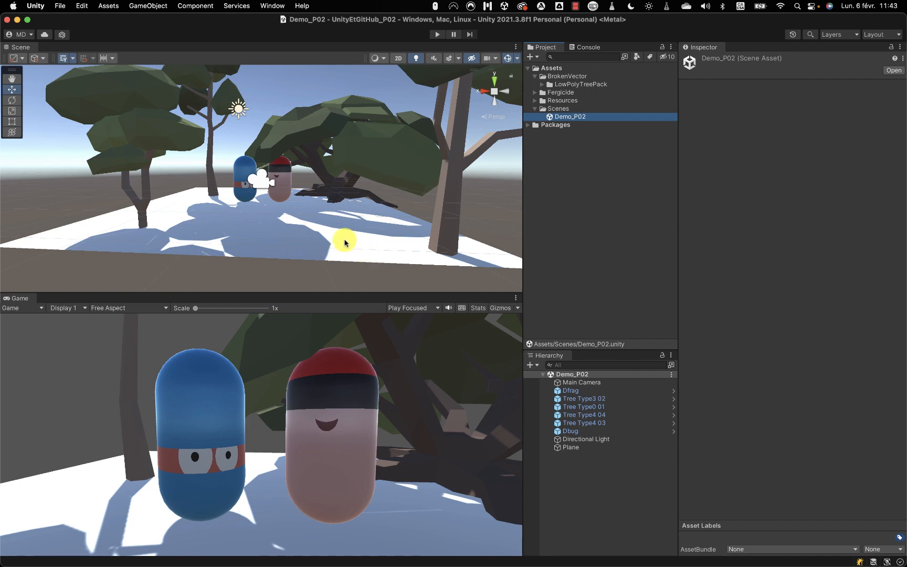
pyautogui.press('super+Tab')
pyautogui.press('super+Tab')
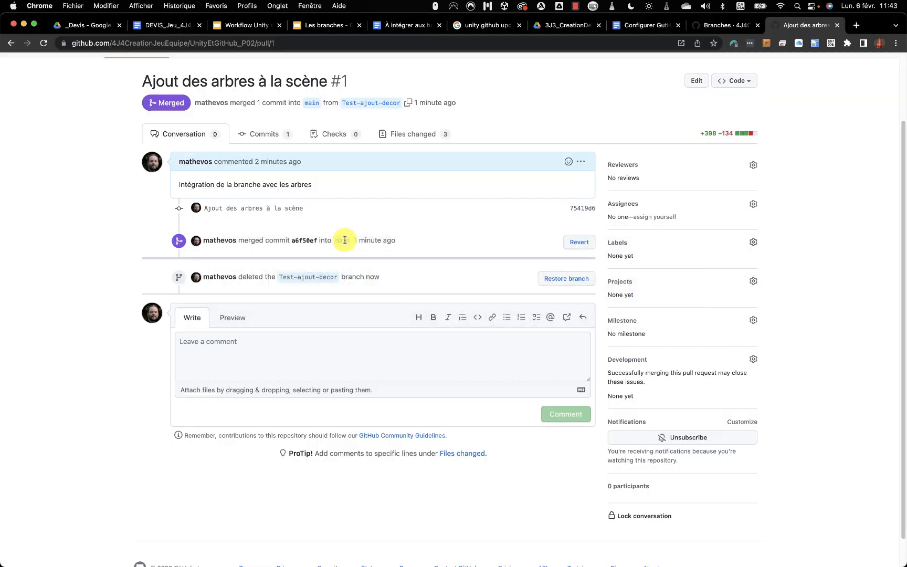
pyautogui.click(326, 31)
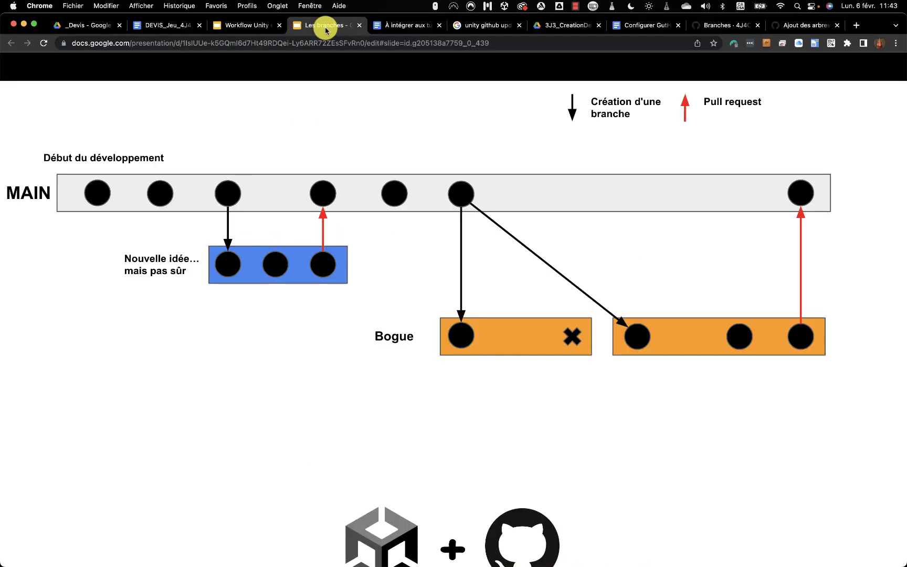
pyautogui.click(770, 71)
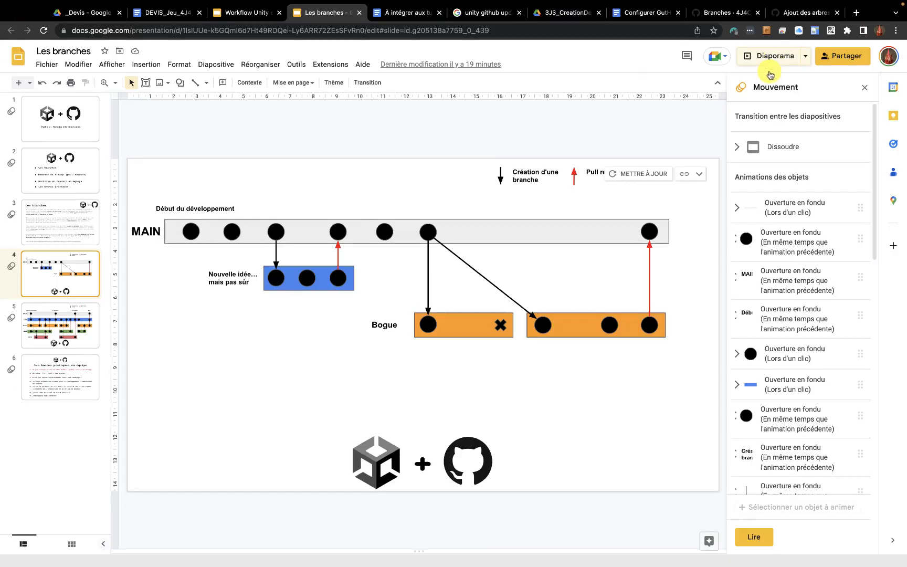